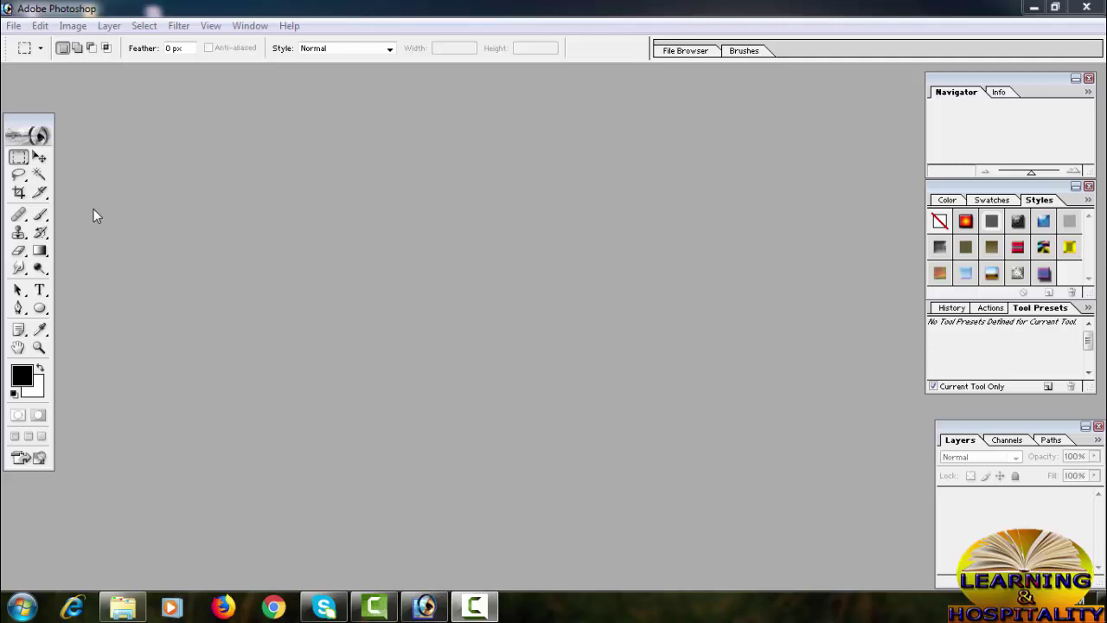
Open the man-and-boy photo from folder 123 and centre its document window
mouse_move(33, 125)
left_mouse_down()
mouse_move(54, 108)
mouse_move(38, 129)
left_mouse_up()
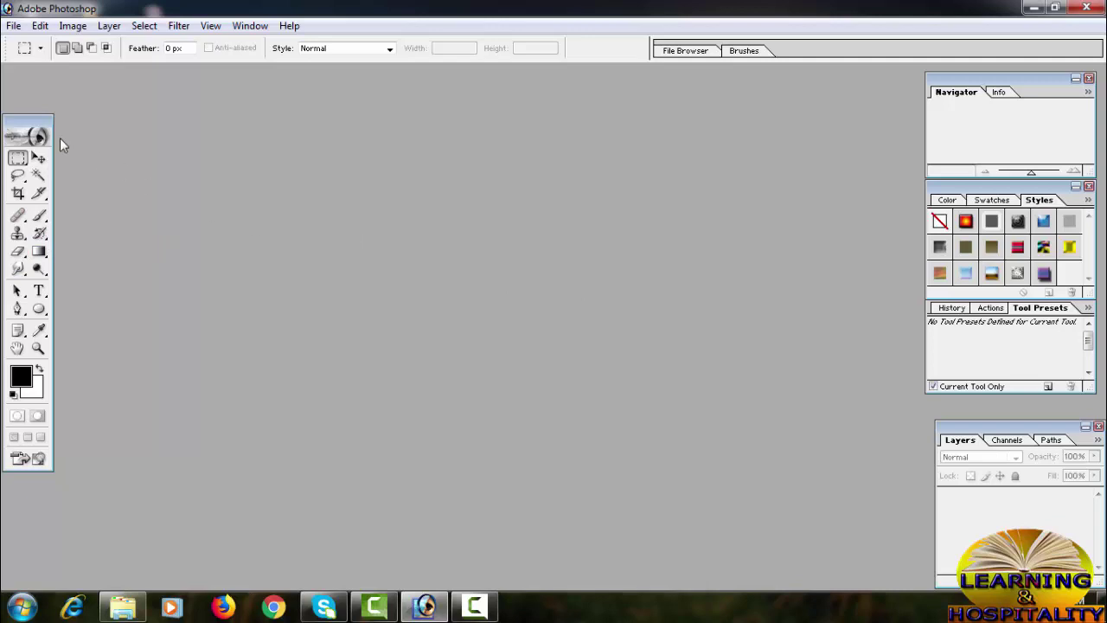
left_click(14, 30)
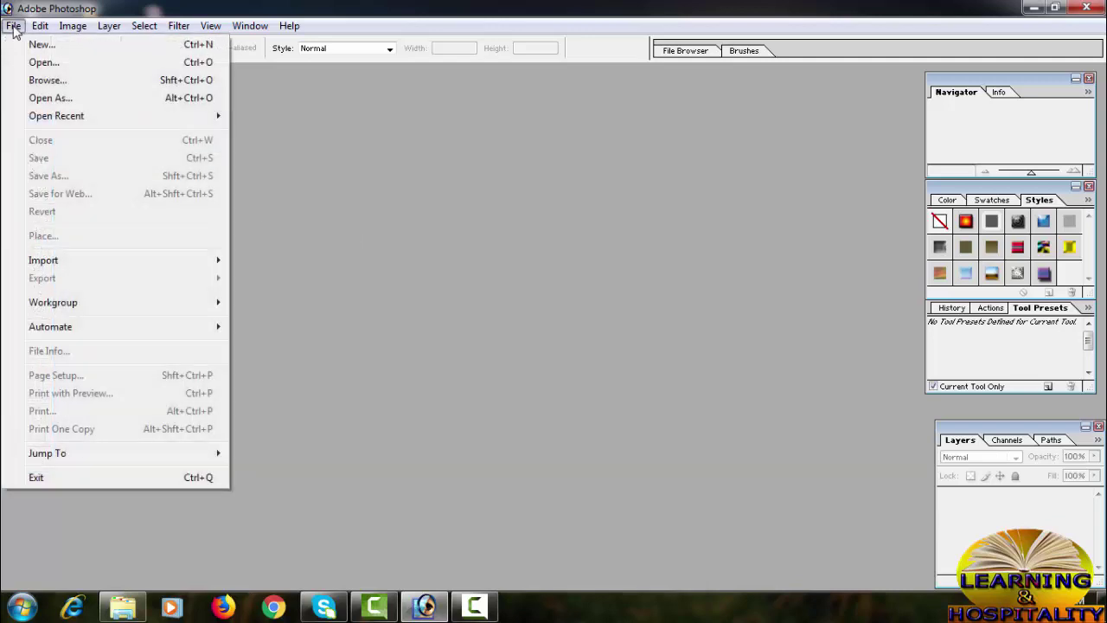
left_click(57, 63)
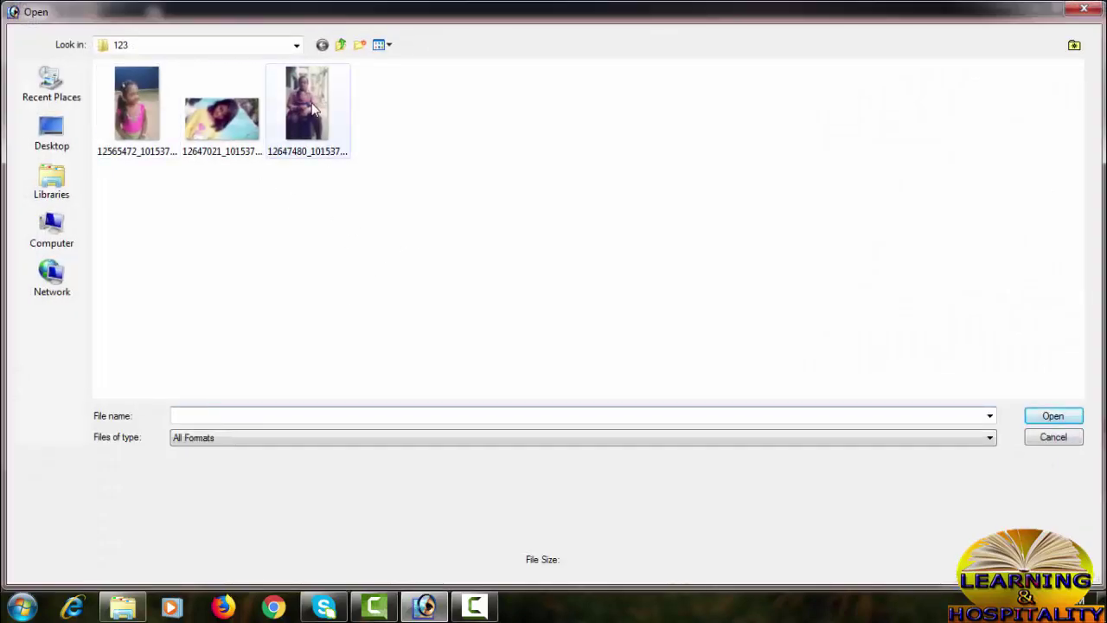
left_click(313, 106)
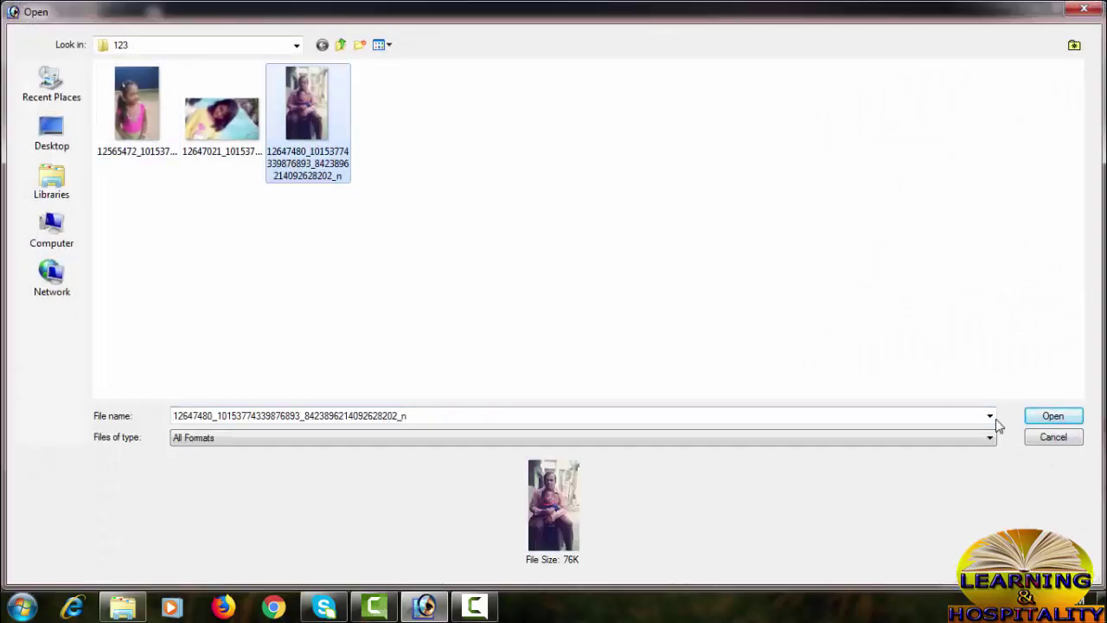
left_click(1053, 421)
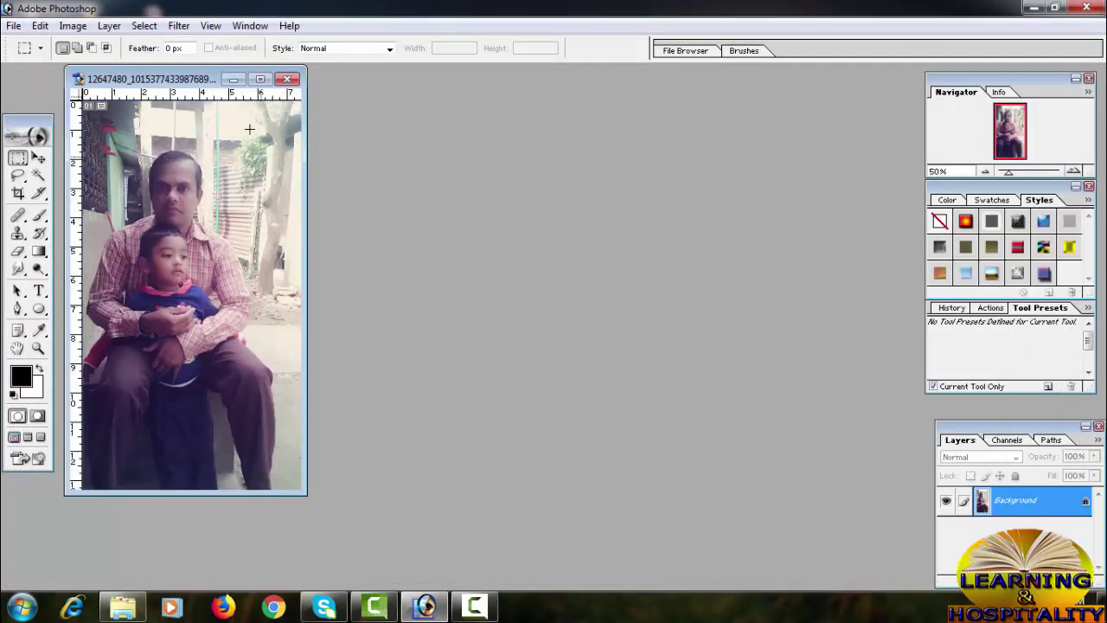
left_click_drag(210, 85, 611, 112)
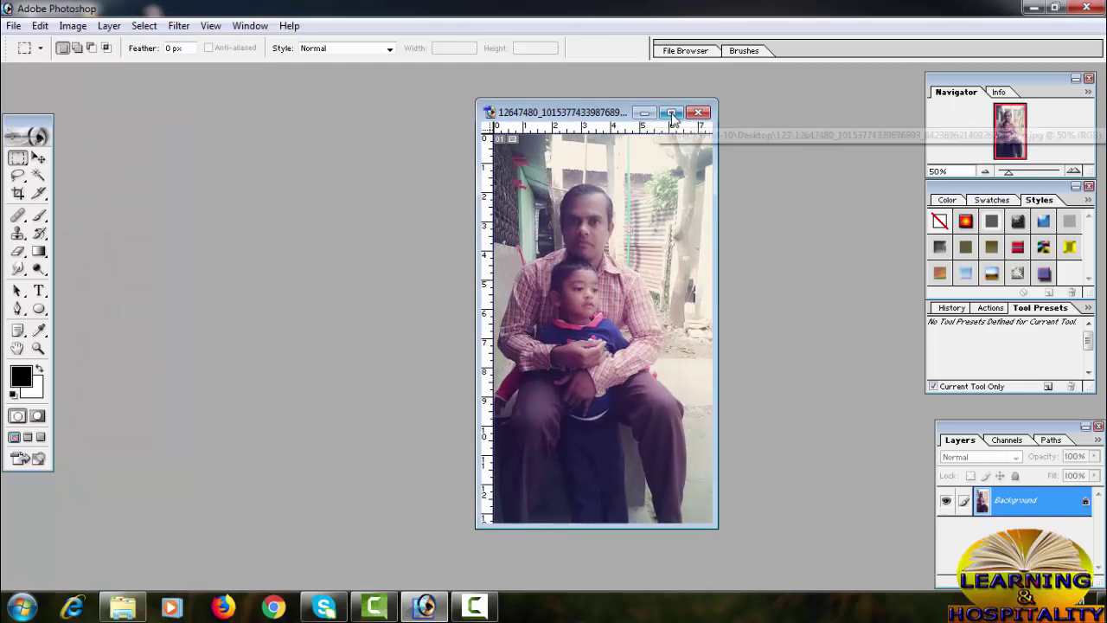
Maximize the photo window, zoom to 100%, and pan to bring both faces into view
left_click(672, 113)
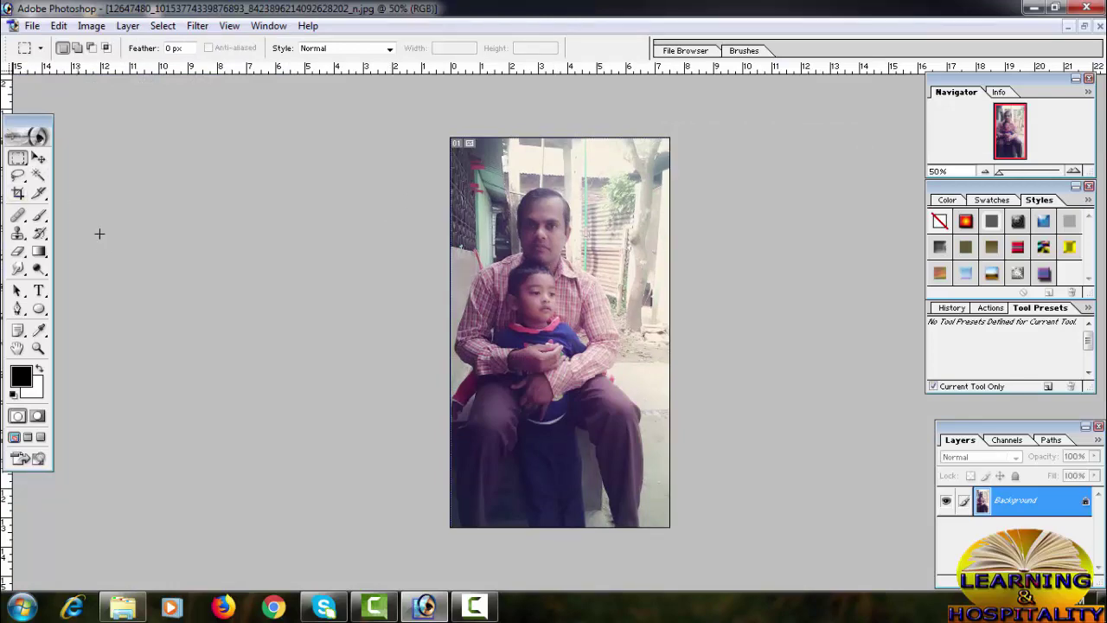
key("ctrl+plus")
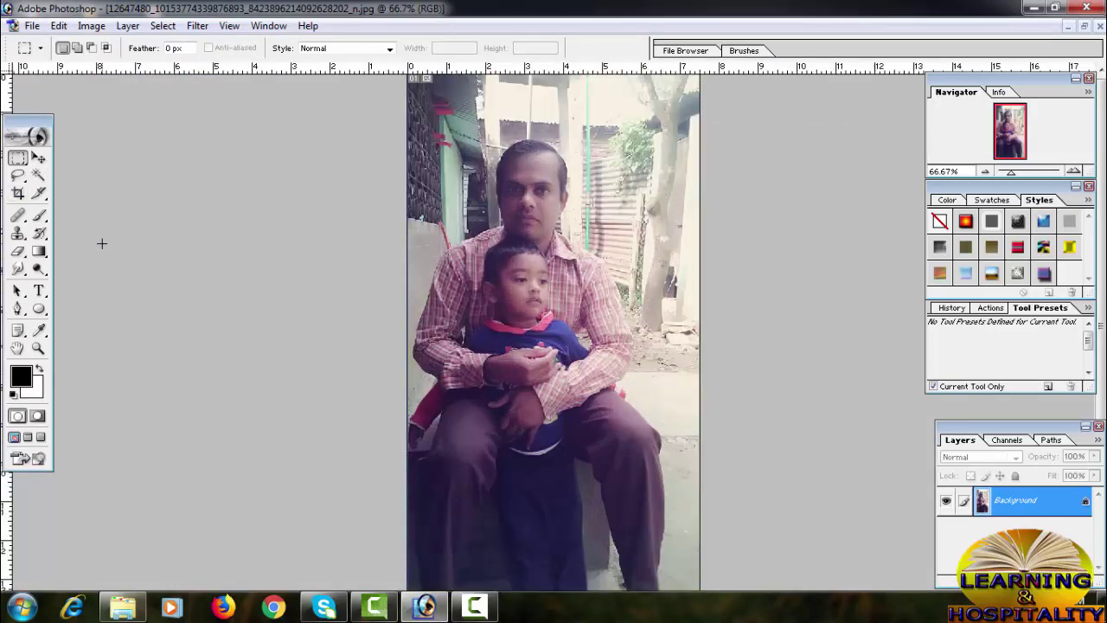
key("ctrl+plus")
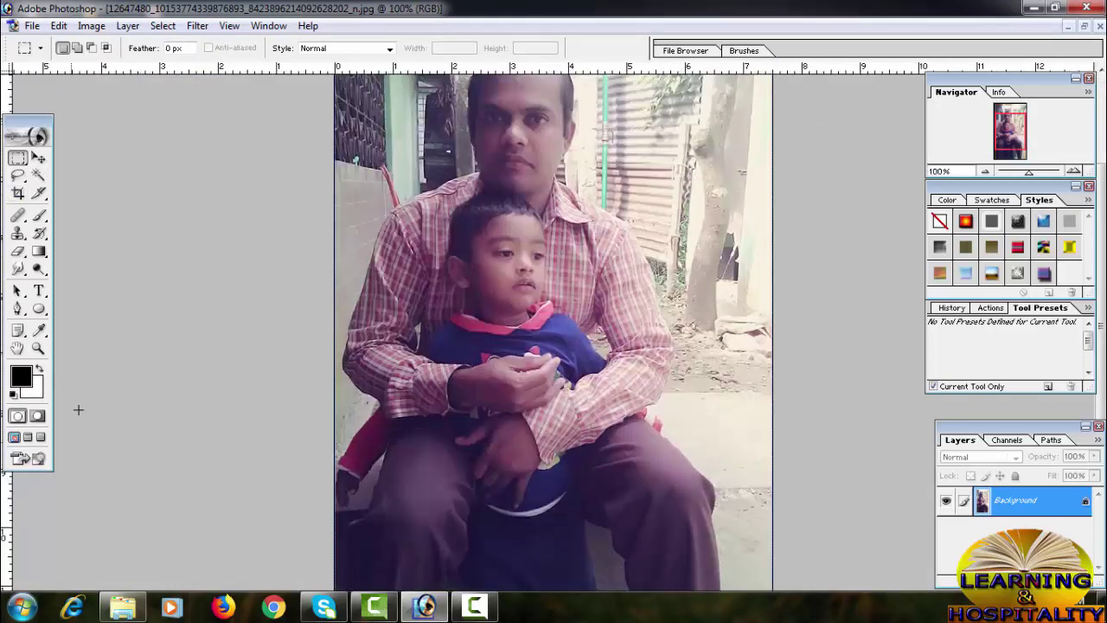
left_click(17, 348)
left_click_drag(578, 196, 598, 275)
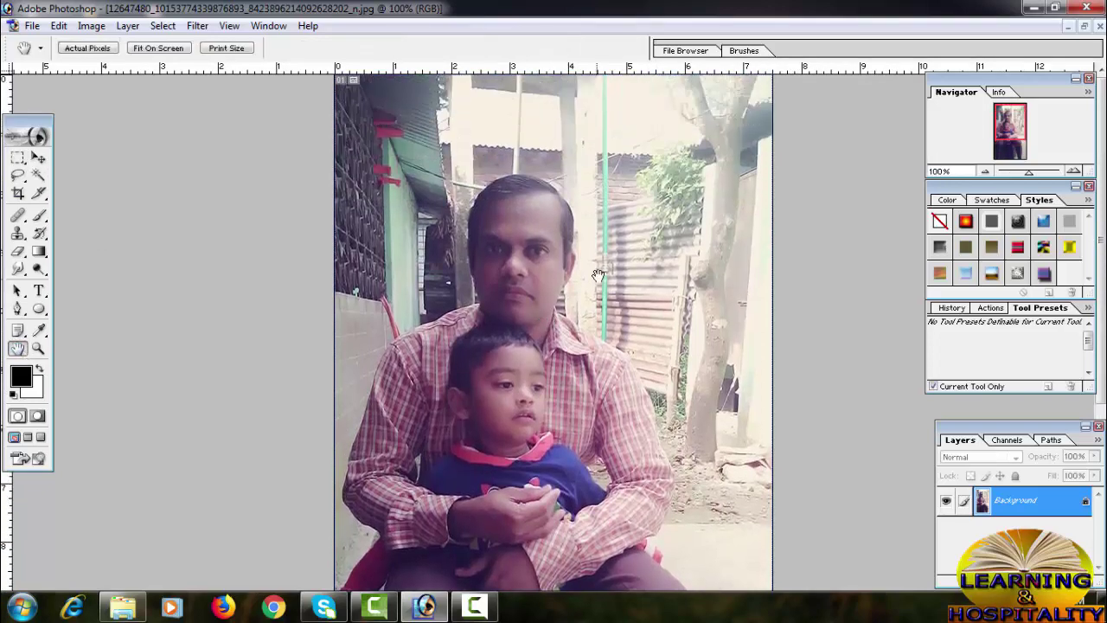
left_click_drag(603, 433, 617, 167)
left_click_drag(619, 244, 615, 524)
Select the Clone Stamp Tool and set its Master Diameter to 30 px
left_click(18, 235)
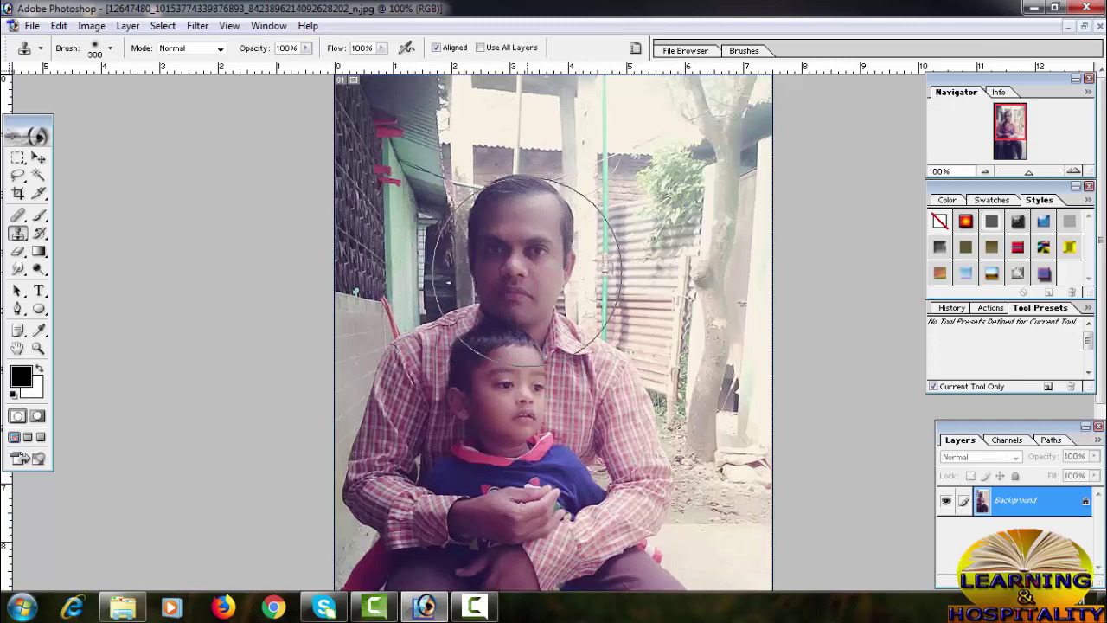
key("bracketleft")
key("bracketleft")
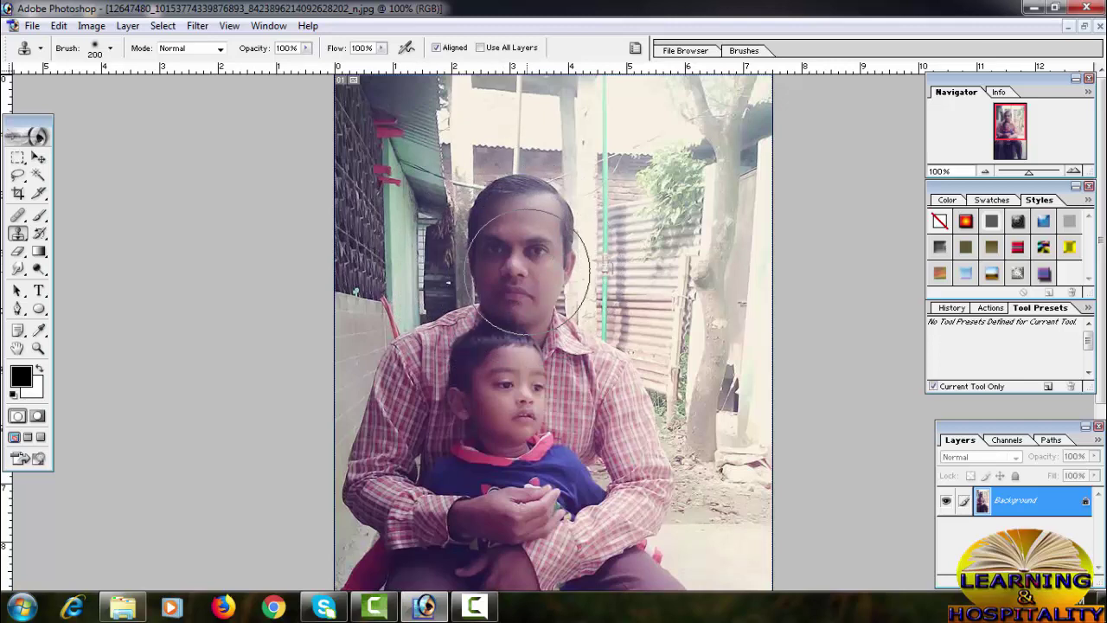
left_click(110, 48)
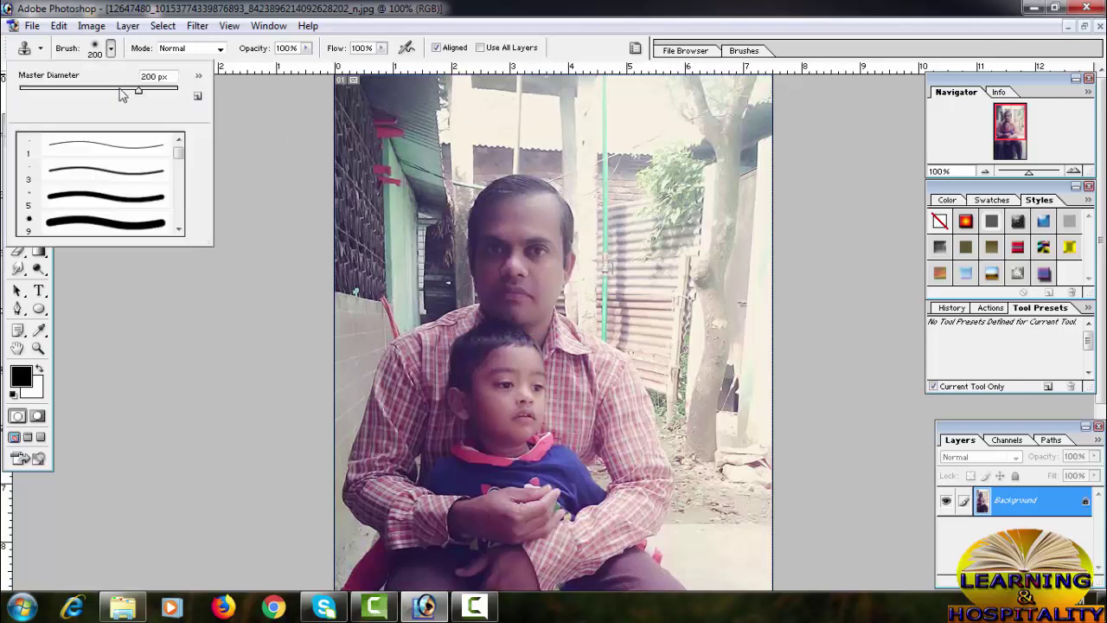
left_click_drag(137, 91, 38, 95)
left_click_drag(38, 95, 43, 97)
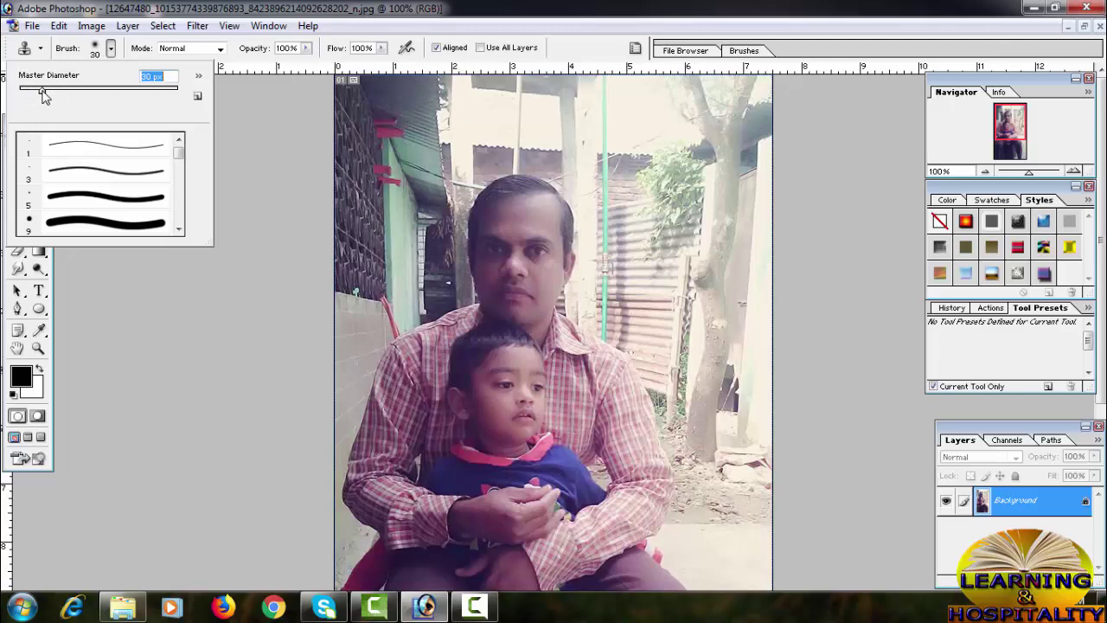
Dismiss the missing-source warnings and enlarge the clone brush to 60 px
left_click(425, 167)
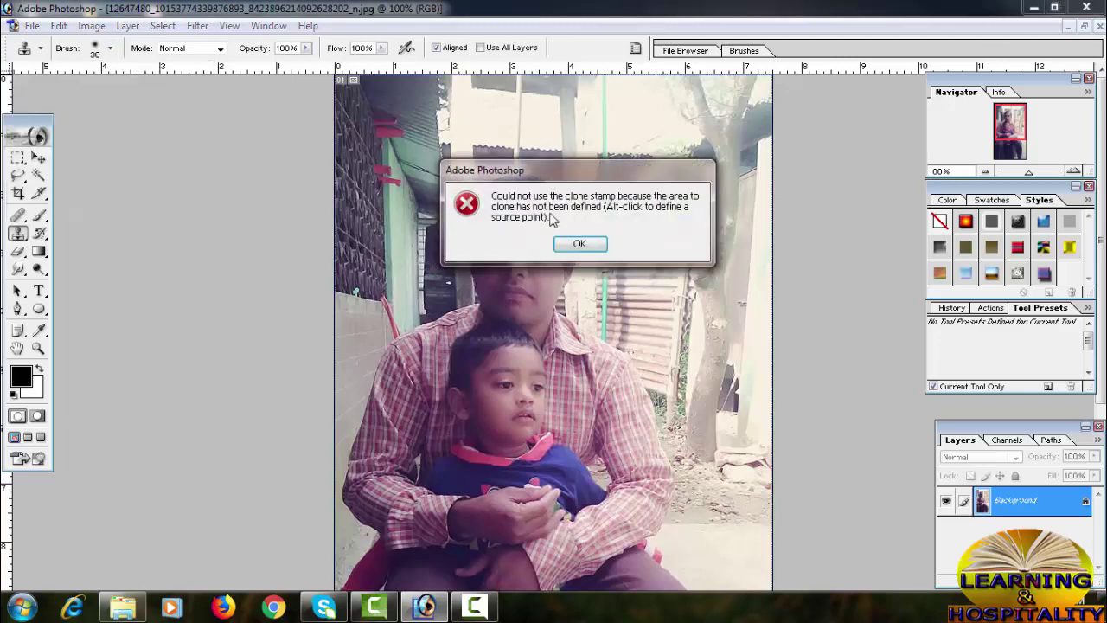
left_click(578, 243)
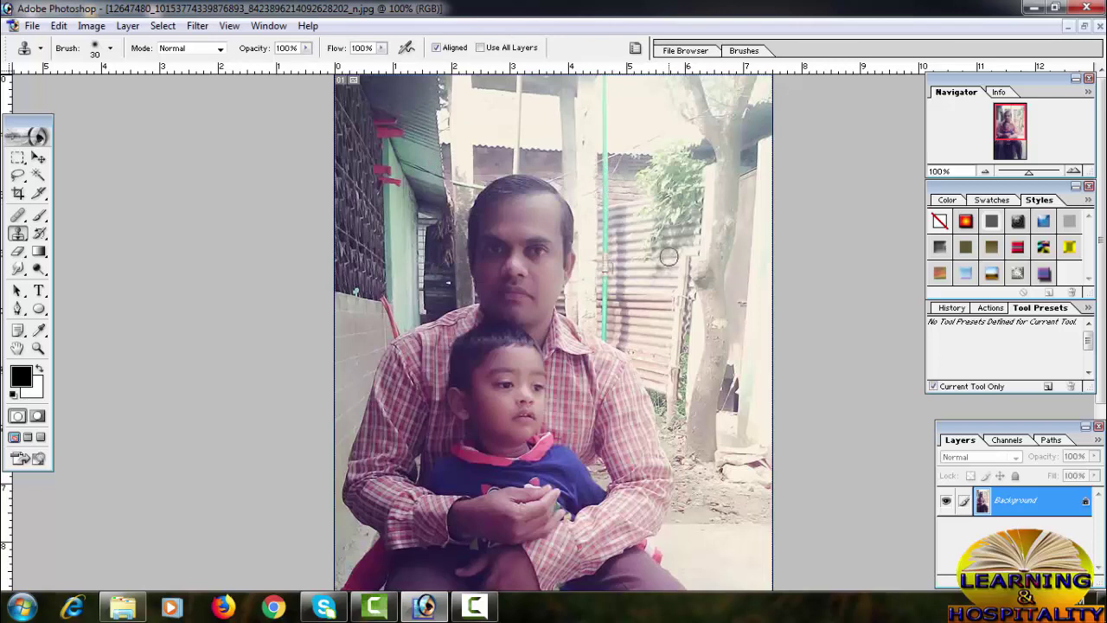
key("bracketright")
key("bracketright")
key("bracketright")
left_click(692, 251)
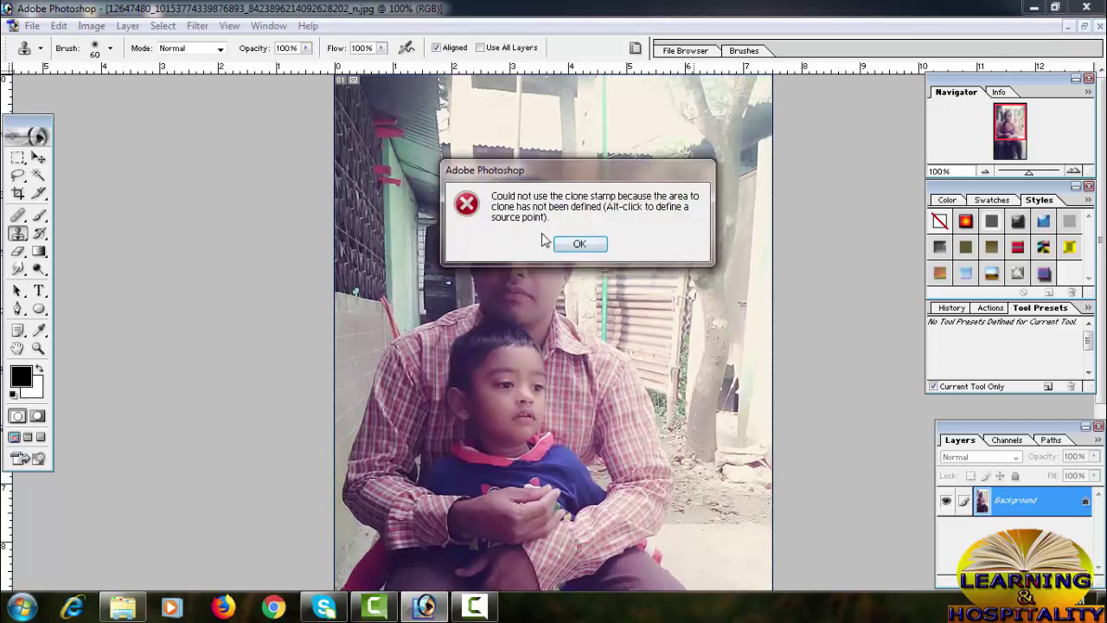
left_click(593, 246)
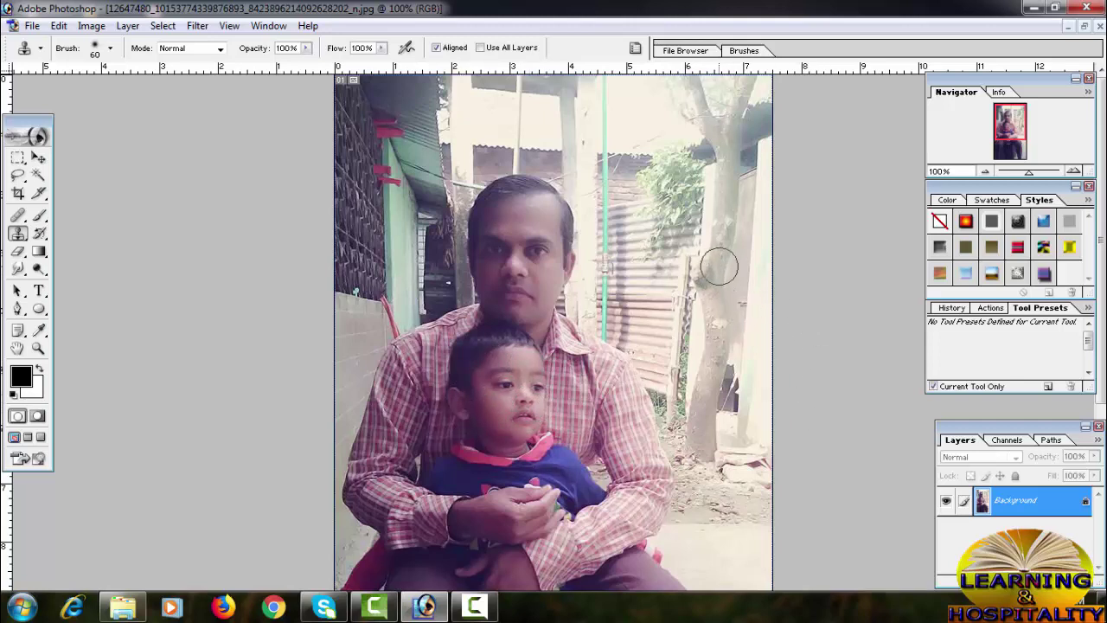
Paint a copy of the boy's face onto the tree trunk at the upper right
mouse_move(713, 250)
left_mouse_down()
mouse_move(719, 237)
mouse_move(700, 264)
mouse_move(718, 275)
mouse_move(749, 255)
mouse_move(734, 219)
mouse_move(705, 203)
mouse_move(677, 234)
mouse_move(706, 282)
mouse_move(674, 255)
mouse_move(684, 206)
mouse_move(729, 182)
mouse_move(702, 173)
mouse_move(679, 180)
mouse_move(658, 232)
mouse_move(679, 276)
mouse_move(651, 235)
mouse_move(680, 177)
mouse_move(656, 194)
mouse_move(654, 221)
mouse_move(668, 179)
mouse_move(719, 166)
mouse_move(692, 160)
mouse_move(748, 203)
mouse_move(746, 270)
mouse_move(679, 299)
mouse_move(647, 278)
mouse_move(647, 251)
left_mouse_up()
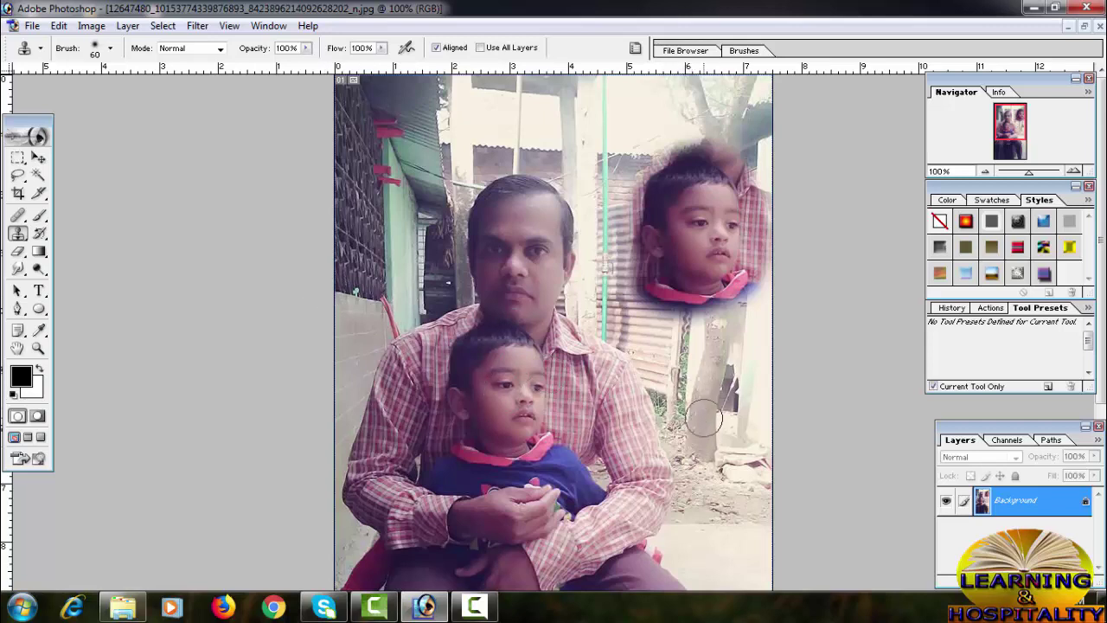
left_click(110, 50)
left_click(110, 51)
Resize the Clone Stamp brush to 70 px and bring up its Opacity slider
key("bracketright")
key("bracketright")
key("bracketright")
key("bracketright")
key("bracketright")
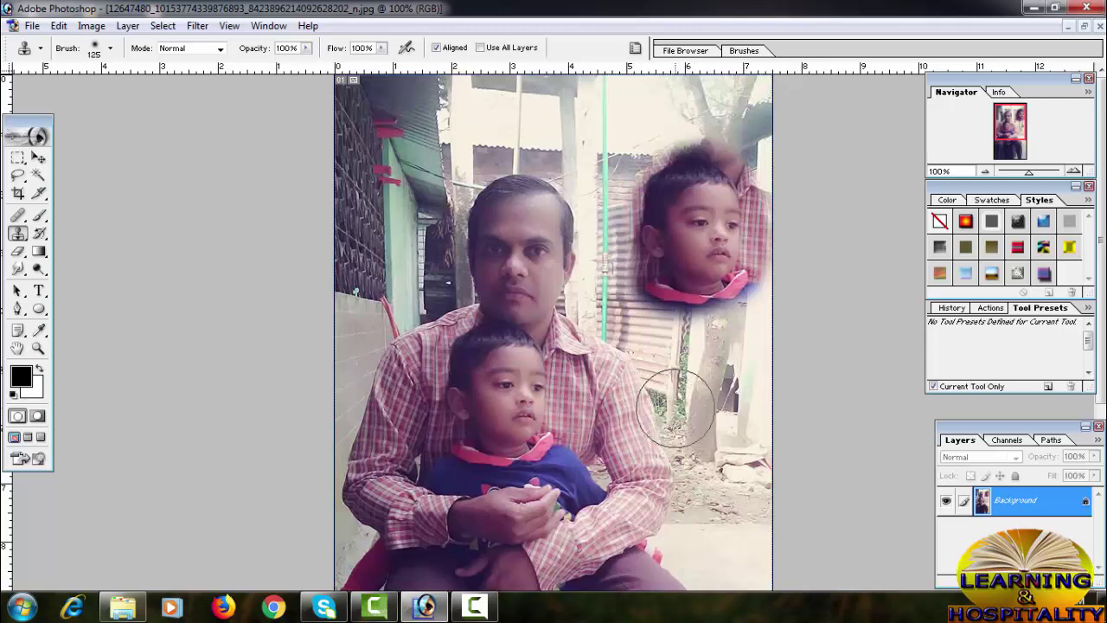
key("bracketright")
key("bracketright")
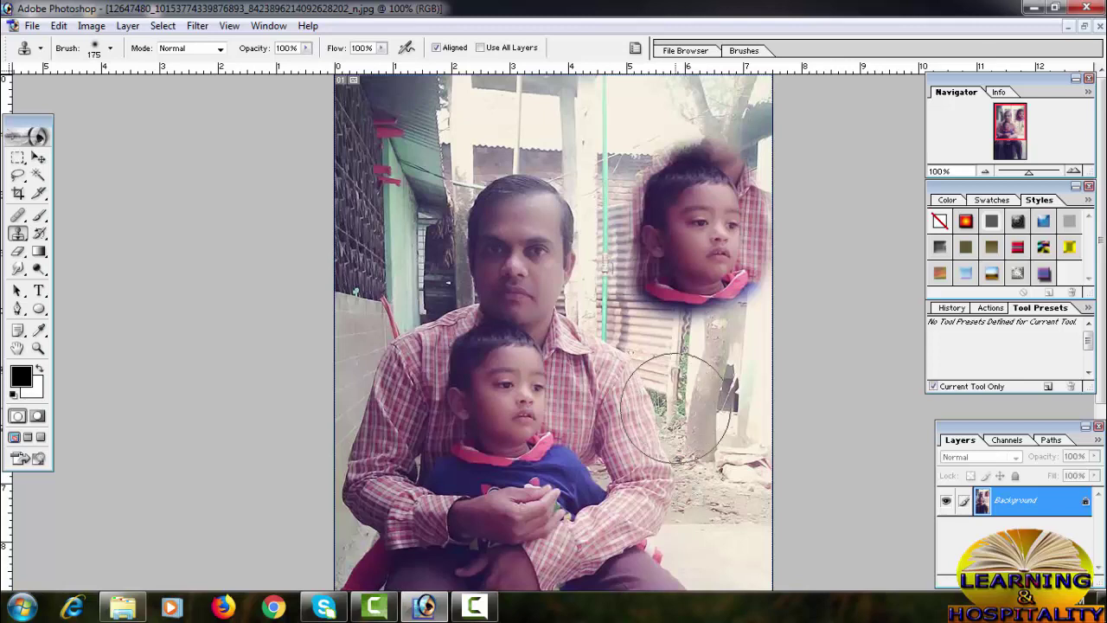
key("bracketright")
key("bracketright")
key("bracketright")
key("bracketright")
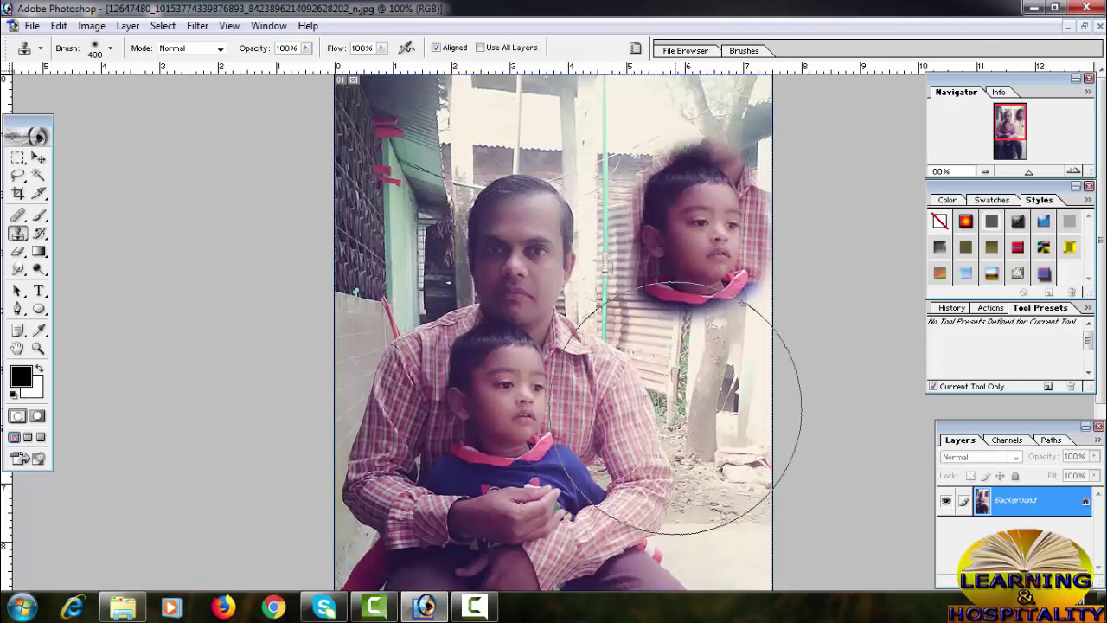
key("bracketleft")
key("bracketleft")
key("bracketleft")
key("bracketleft")
key("bracketleft")
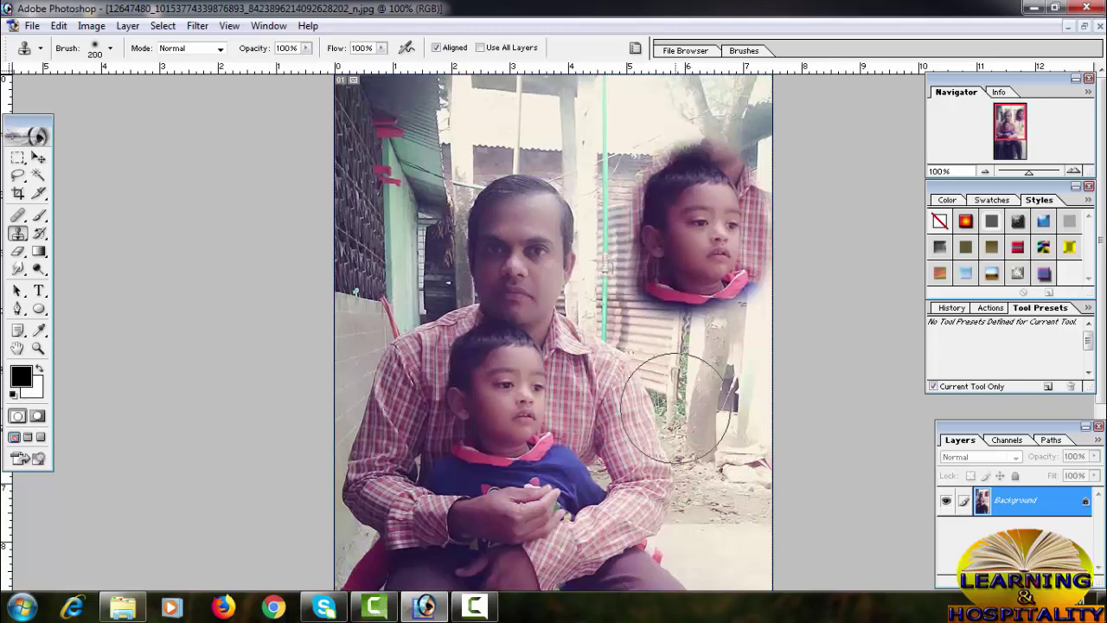
key("bracketleft")
key("bracketleft")
key("bracketleft")
key("bracketleft")
key("bracketleft")
key("bracketright")
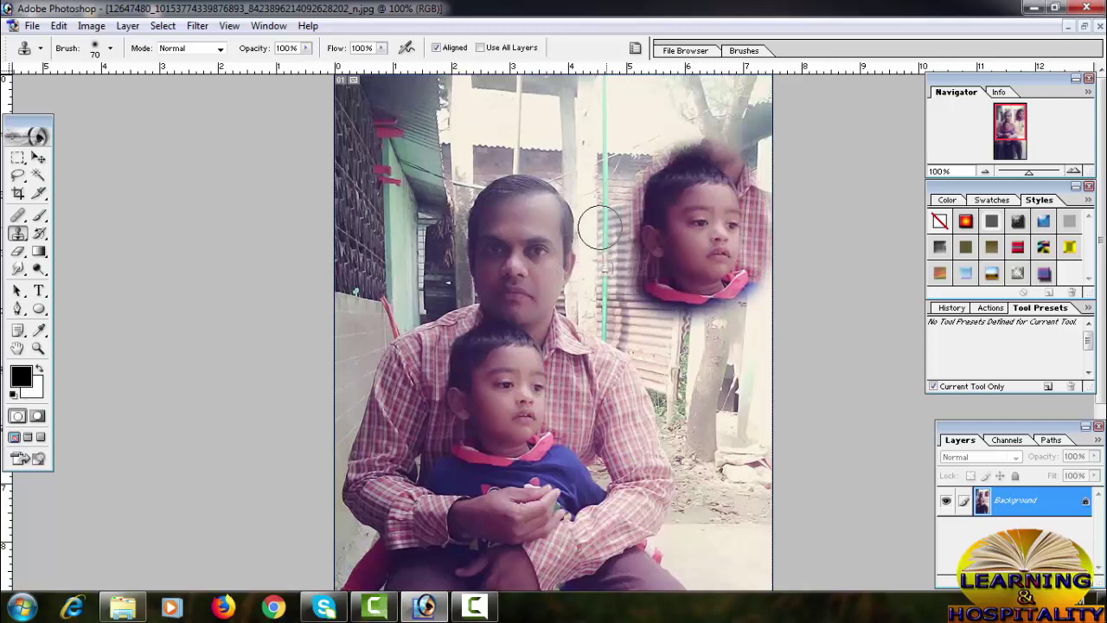
left_click(306, 49)
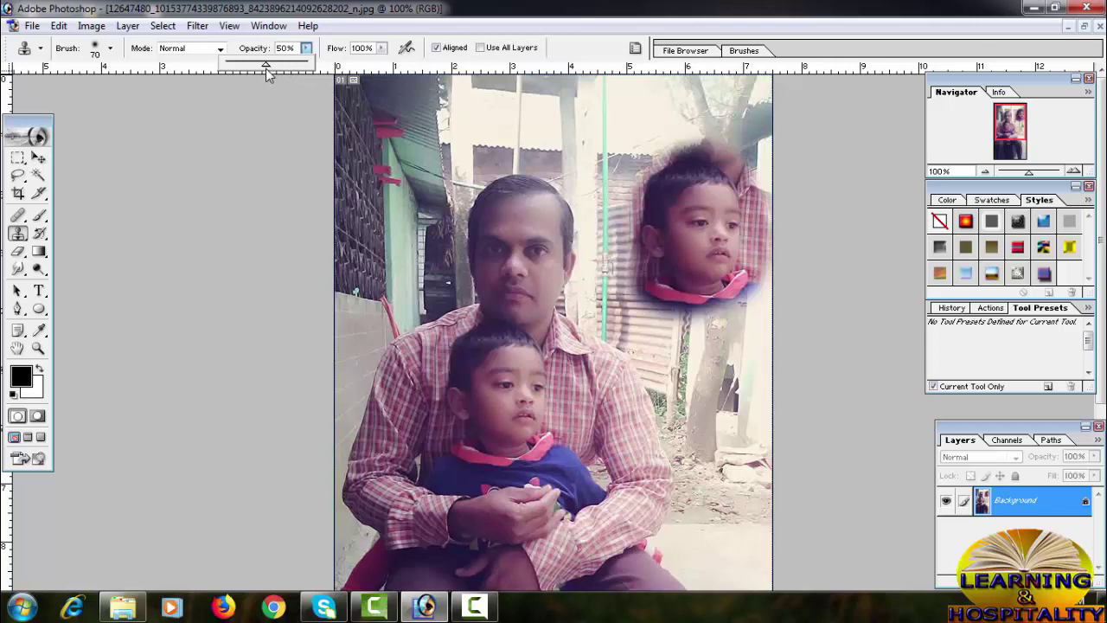
At 50% opacity, clone a faded boy's face onto the trunk below the first copy
left_click(294, 49)
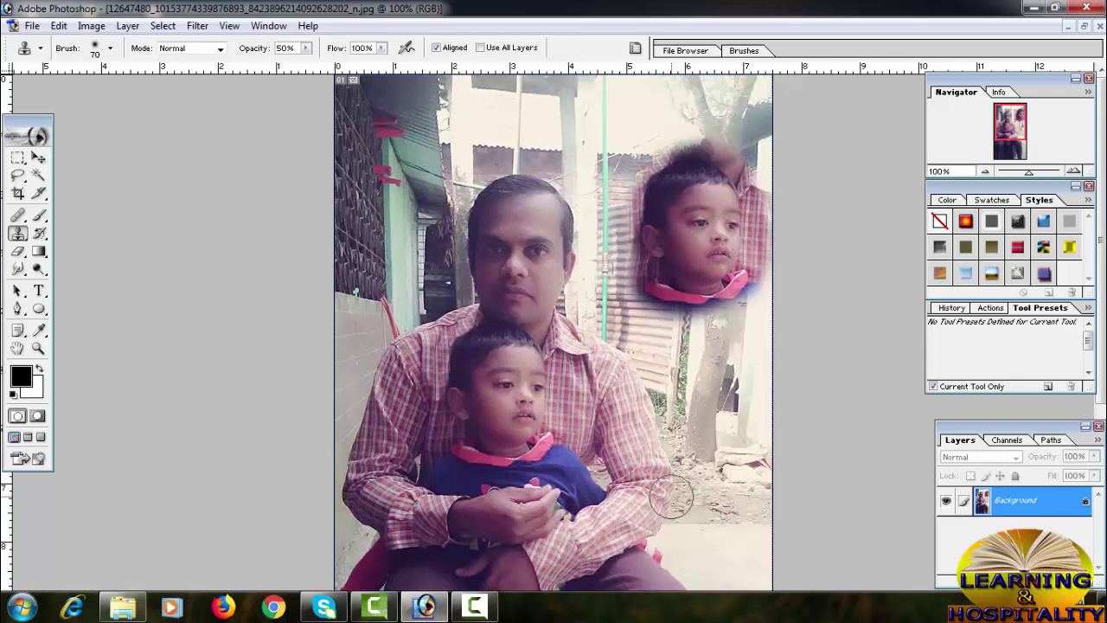
mouse_move(731, 389)
left_mouse_down()
mouse_move(742, 393)
mouse_move(733, 356)
mouse_move(686, 363)
left_mouse_up()
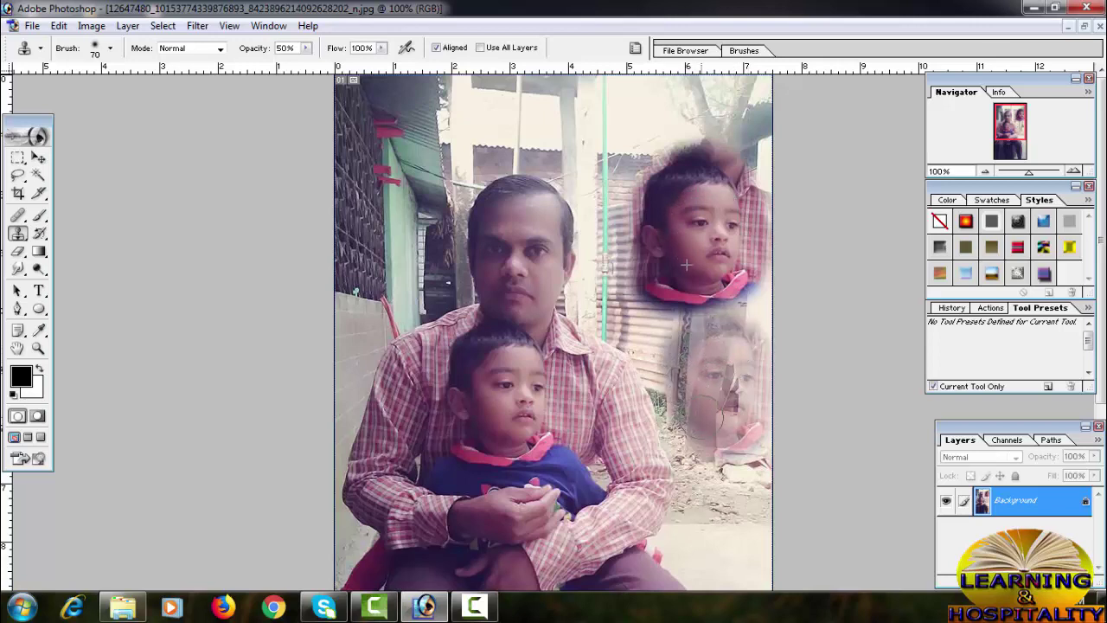
mouse_move(687, 365)
left_mouse_down()
mouse_move(697, 424)
mouse_move(716, 333)
mouse_move(708, 435)
left_mouse_up()
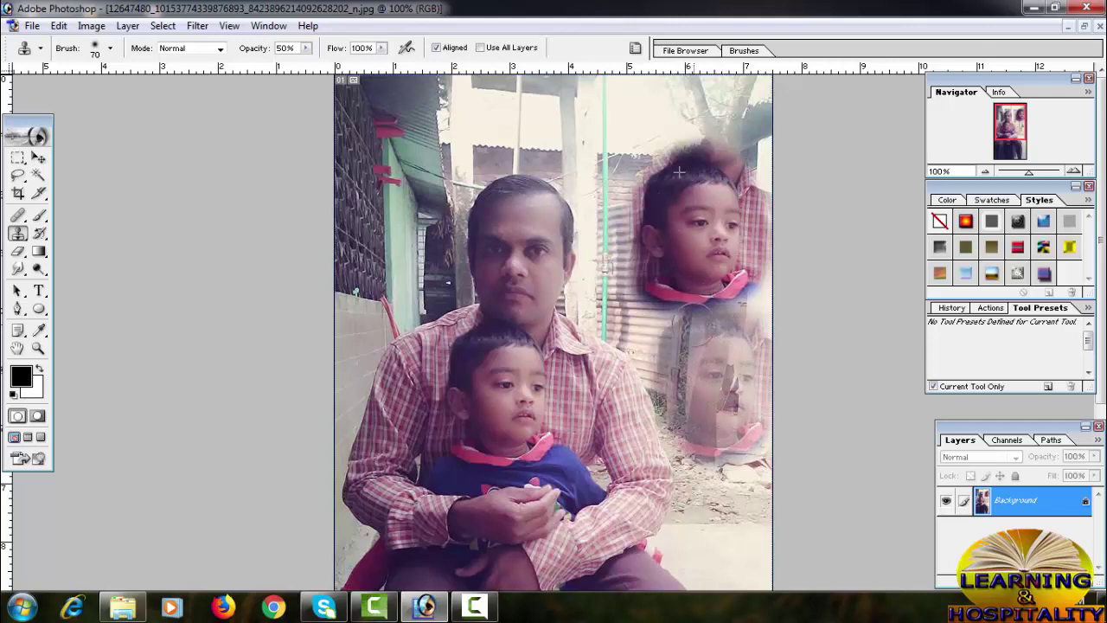
mouse_move(695, 330)
left_mouse_down()
mouse_move(747, 442)
mouse_move(677, 410)
mouse_move(691, 385)
left_mouse_up()
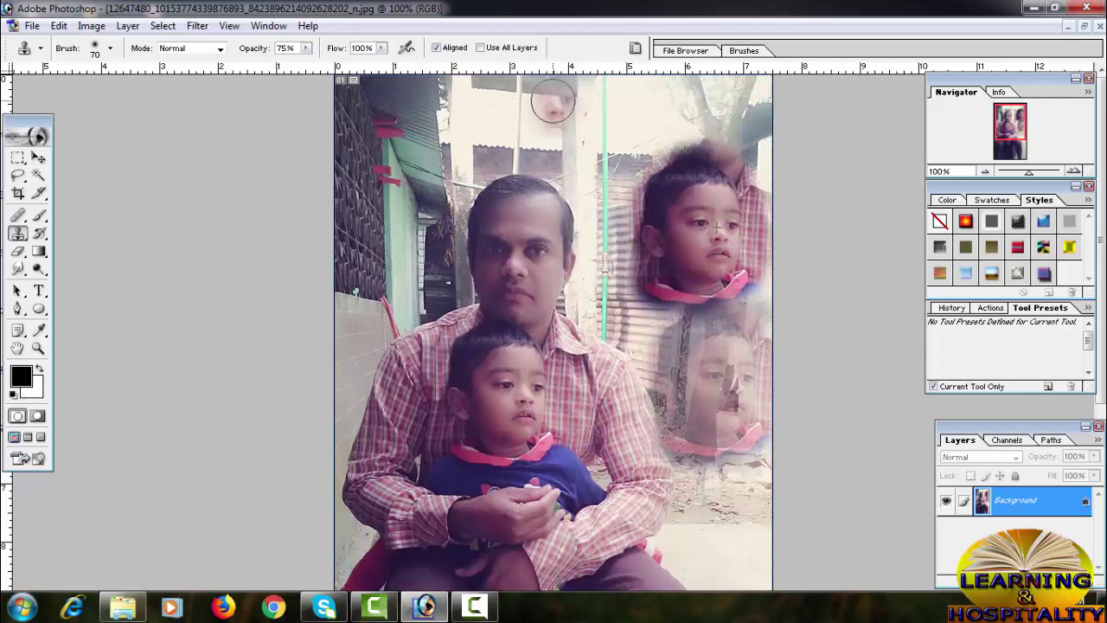
Paint a third copy of the boy's face at the top centre, above the man's head
mouse_move(536, 104)
left_mouse_down()
mouse_move(570, 82)
mouse_move(521, 121)
mouse_move(578, 80)
left_mouse_up()
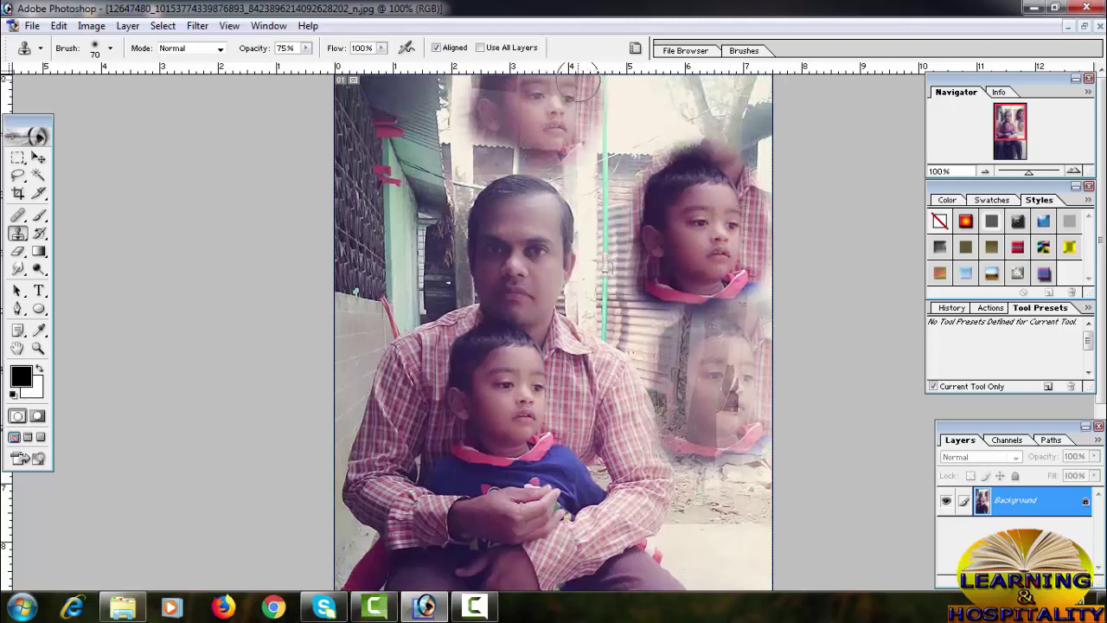
left_click_drag(515, 57, 494, 132)
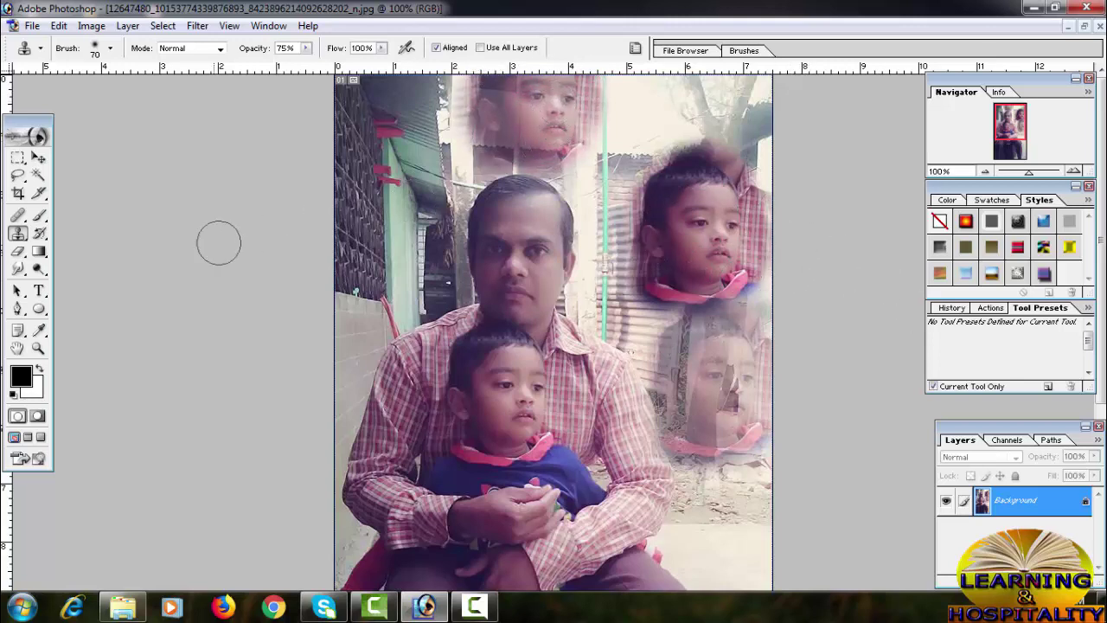
left_click(17, 349)
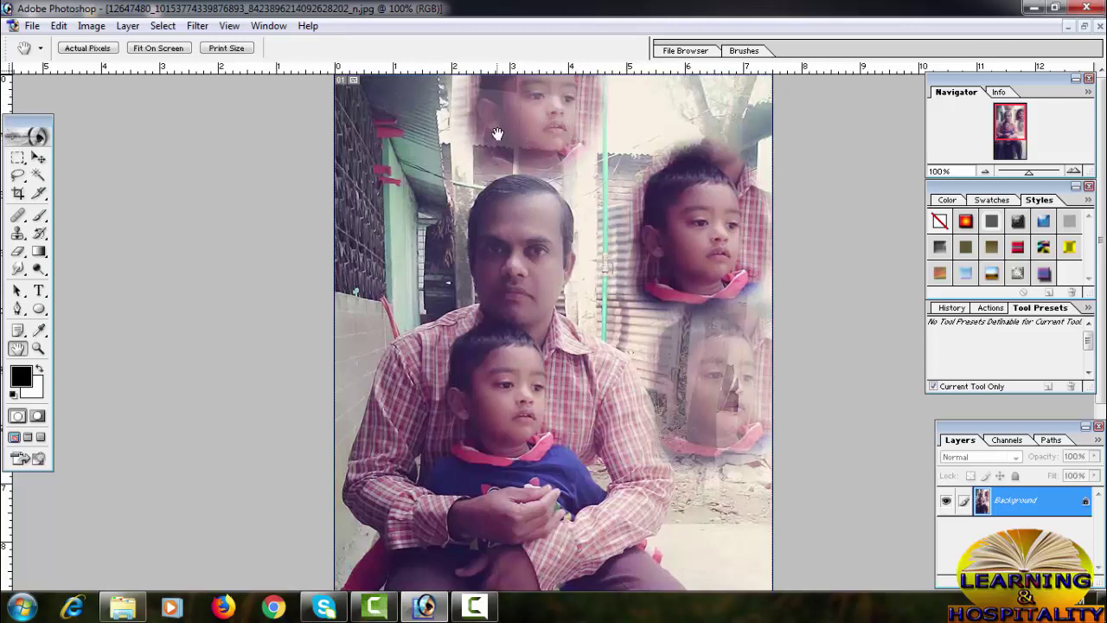
left_click(18, 232)
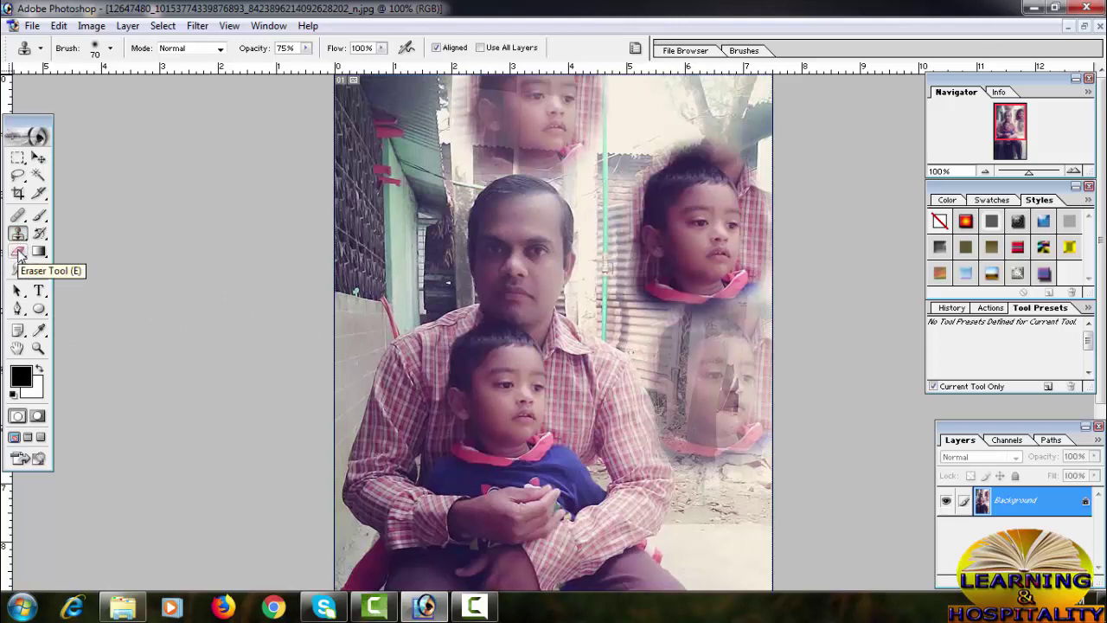
With a 30 px Eraser, erase the background left of the man's head to white, then over it in black
left_click(17, 253)
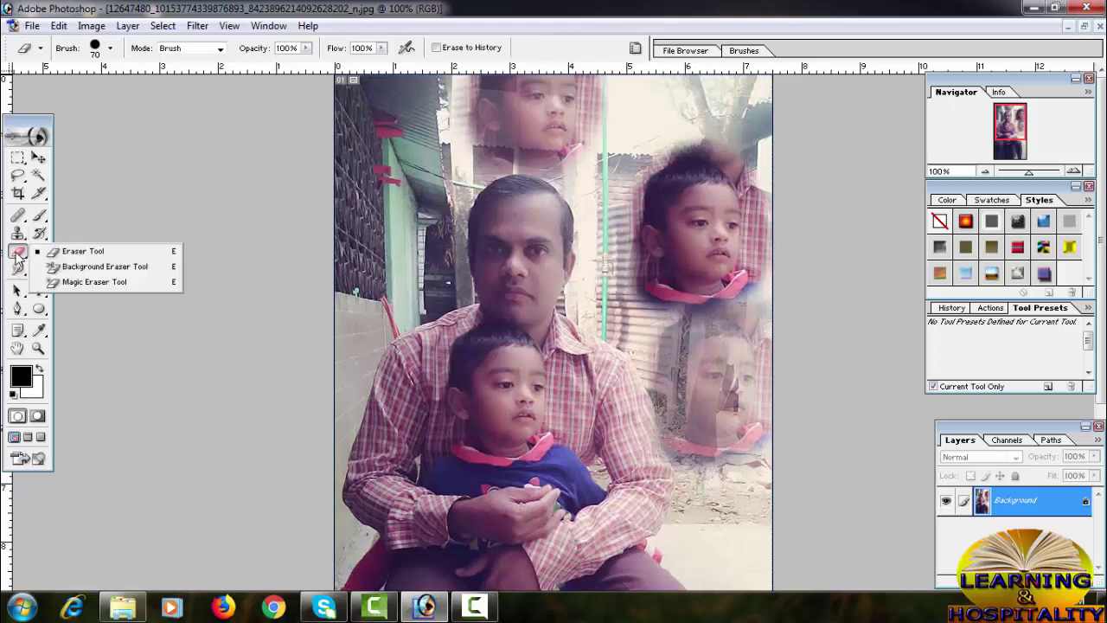
left_click(96, 252)
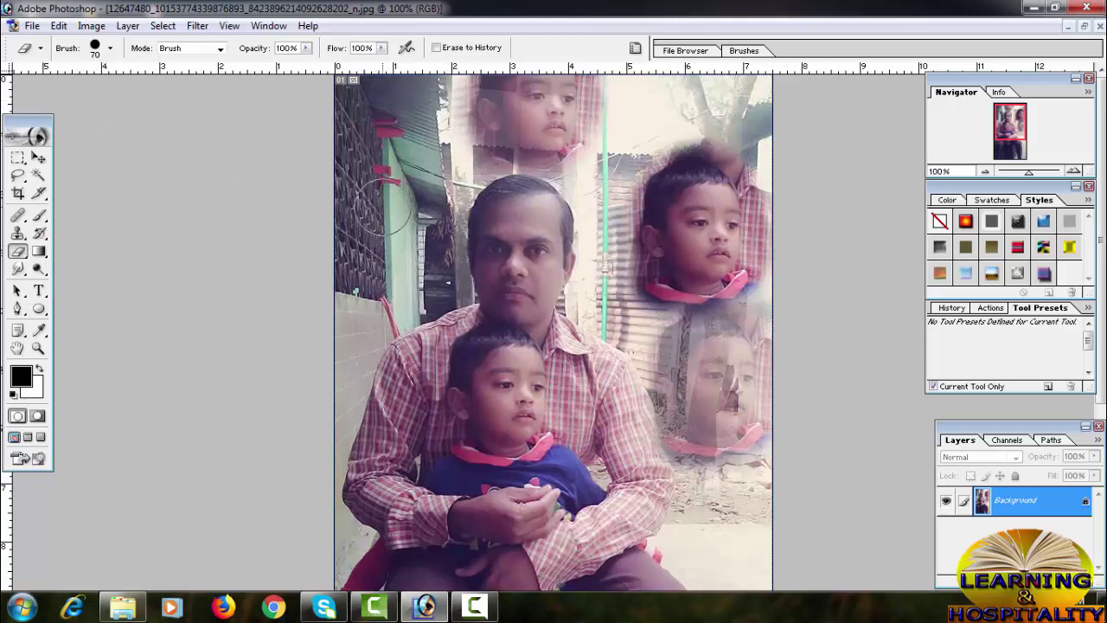
key("bracketleft")
key("bracketleft")
key("bracketleft")
key("bracketleft")
left_click_drag(443, 178, 373, 265)
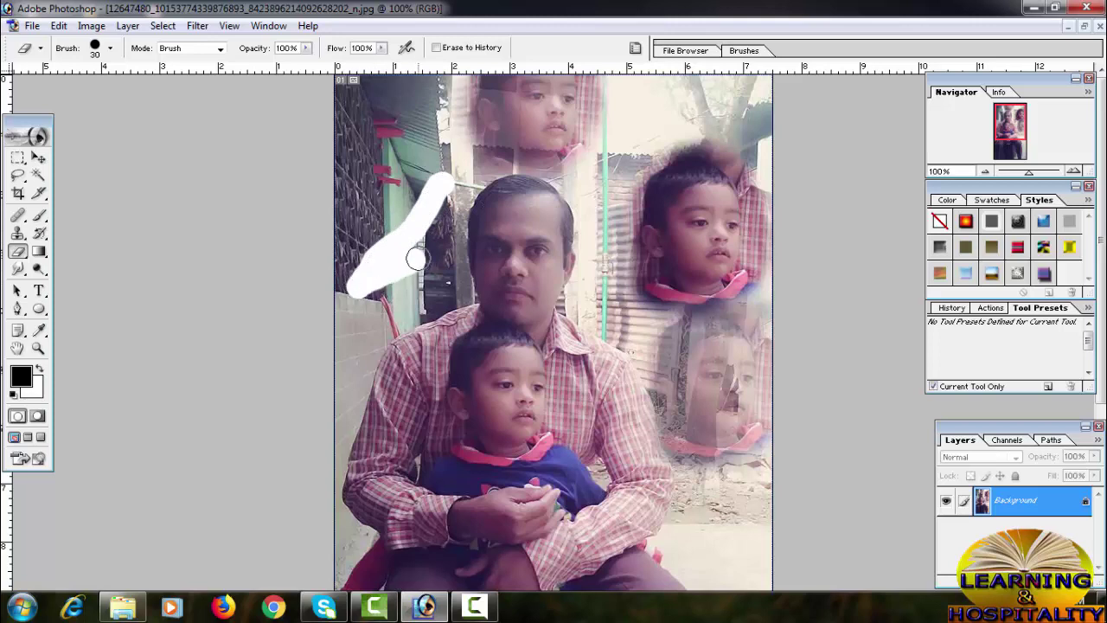
mouse_move(373, 265)
left_mouse_down()
mouse_move(398, 320)
mouse_move(350, 338)
mouse_move(366, 314)
mouse_move(329, 296)
mouse_move(341, 314)
left_mouse_up()
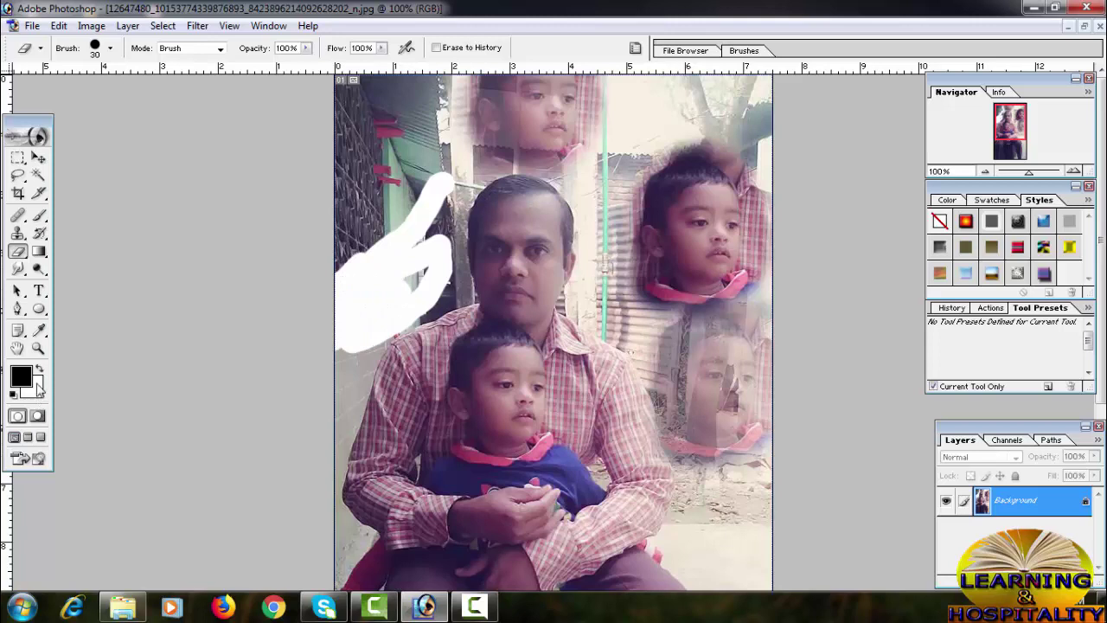
mouse_move(390, 254)
left_mouse_down()
mouse_move(378, 296)
mouse_move(418, 282)
mouse_move(446, 183)
left_mouse_up()
mouse_move(402, 217)
left_mouse_down()
mouse_move(435, 173)
mouse_move(425, 117)
mouse_move(377, 102)
mouse_move(359, 220)
mouse_move(396, 121)
left_mouse_up()
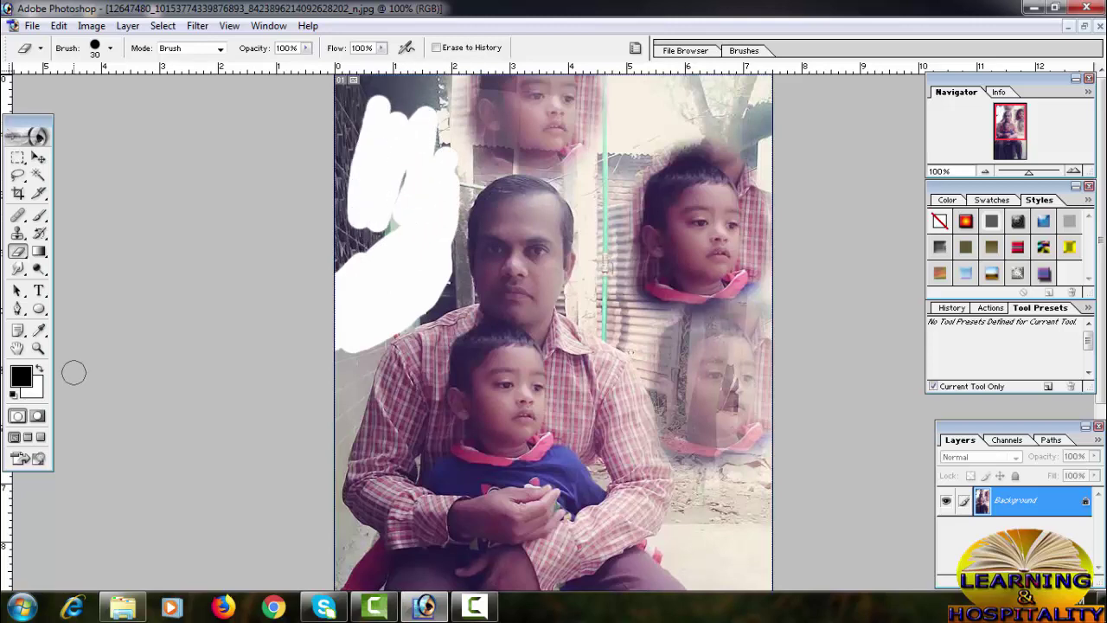
left_click(40, 371)
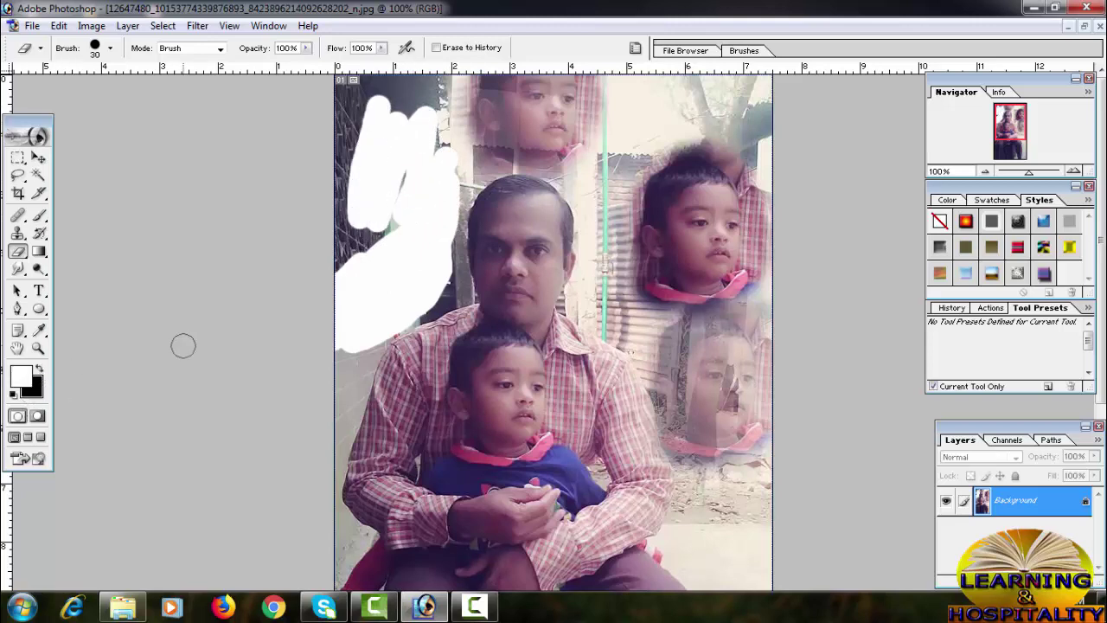
mouse_move(397, 230)
left_mouse_down()
mouse_move(359, 285)
mouse_move(346, 183)
mouse_move(365, 116)
left_mouse_up()
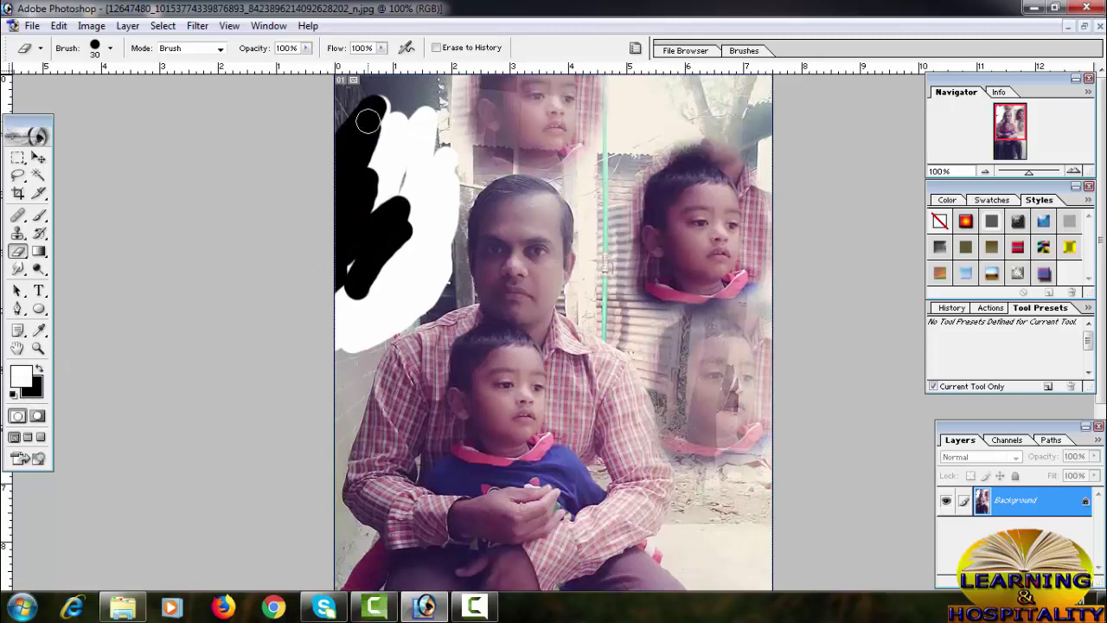
Set the background colour to pink F69999 and erase the upper-left area to pink
left_click(37, 391)
left_click(443, 213)
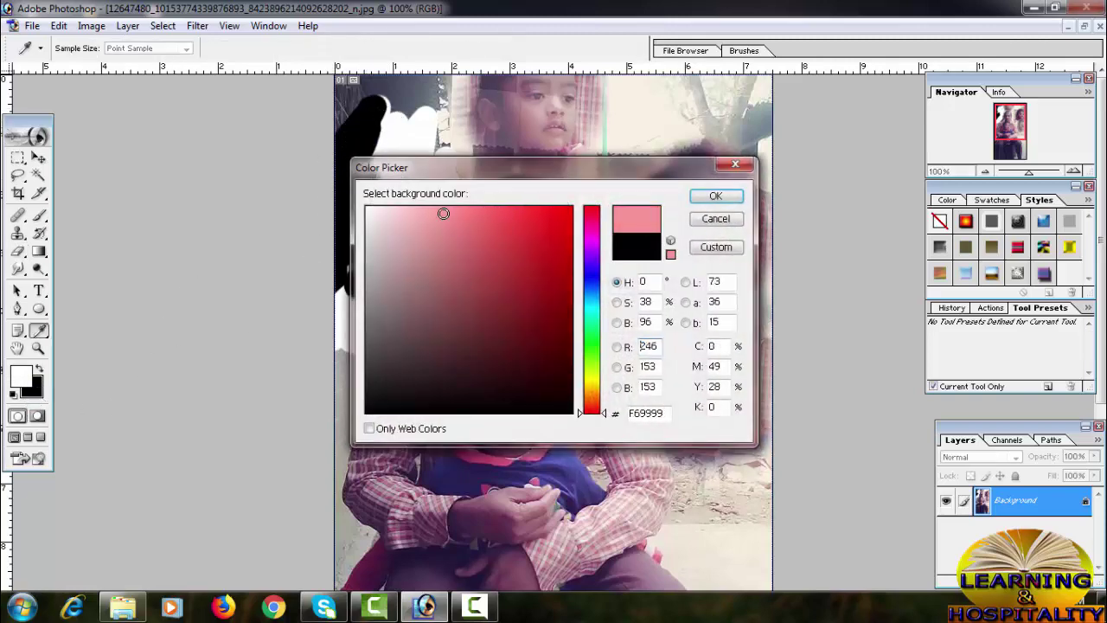
left_click(711, 197)
mouse_move(403, 240)
left_mouse_down()
mouse_move(400, 207)
mouse_move(357, 296)
left_mouse_up()
mouse_move(432, 217)
left_mouse_down()
mouse_move(359, 294)
mouse_move(372, 147)
mouse_move(368, 239)
mouse_move(423, 102)
mouse_move(346, 130)
mouse_move(346, 95)
mouse_move(356, 281)
mouse_move(329, 293)
mouse_move(341, 217)
left_mouse_up()
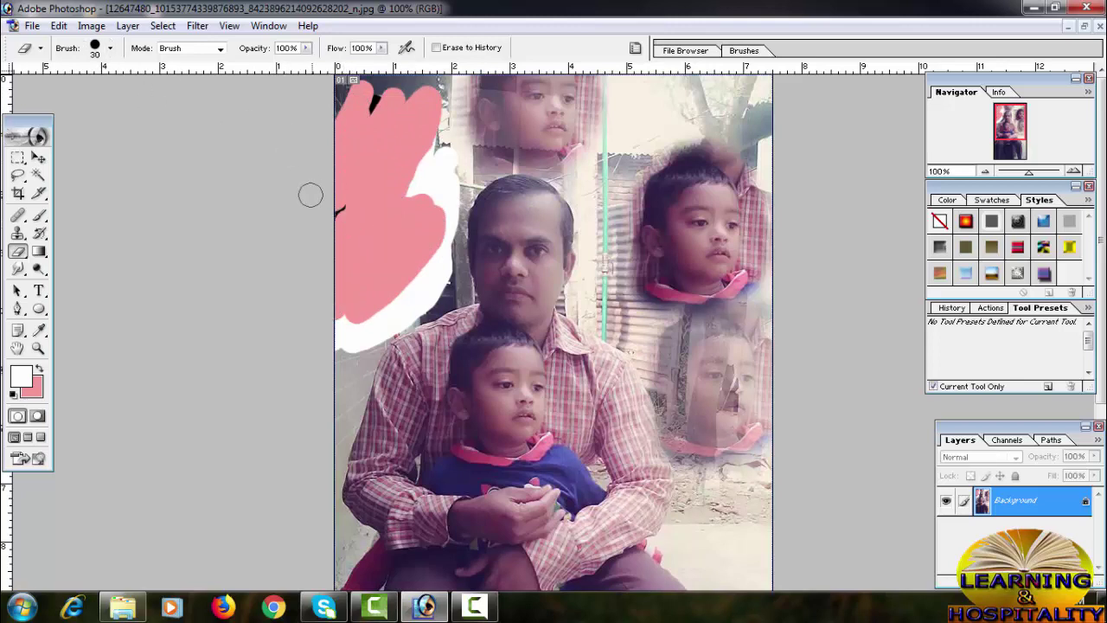
Enlarge the eraser to 80 and erase a pink band across the top of the photo
key("bracketright")
key("bracketright")
key("bracketright")
key("bracketright")
key("bracketright")
mouse_move(467, 91)
left_mouse_down()
mouse_move(588, 95)
mouse_move(537, 130)
mouse_move(415, 161)
mouse_move(346, 99)
left_mouse_up()
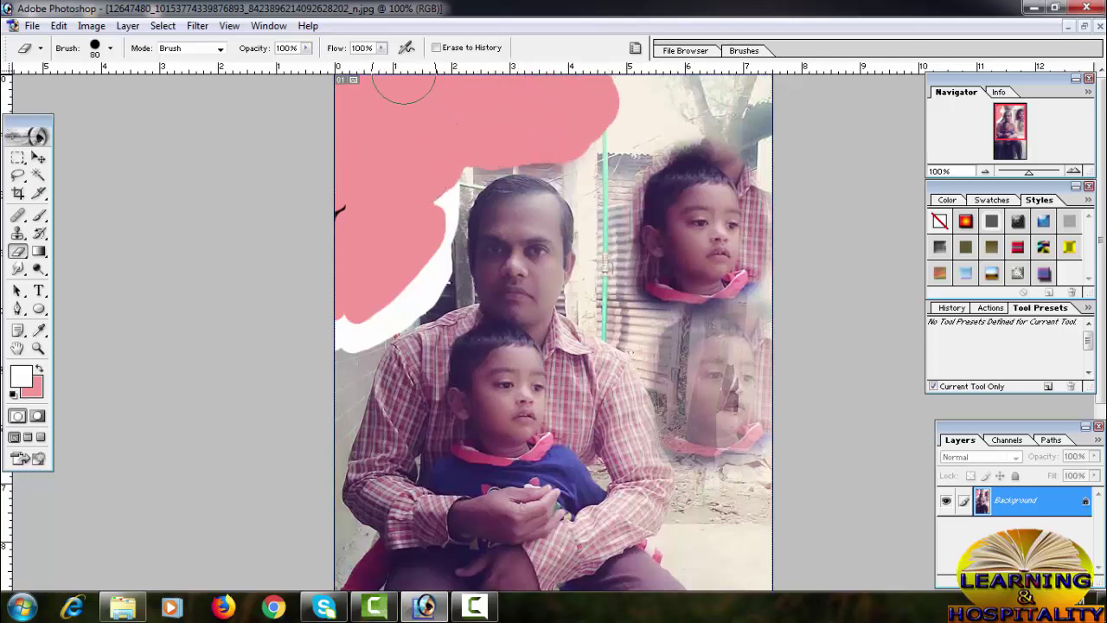
left_click_drag(678, 121, 705, 91)
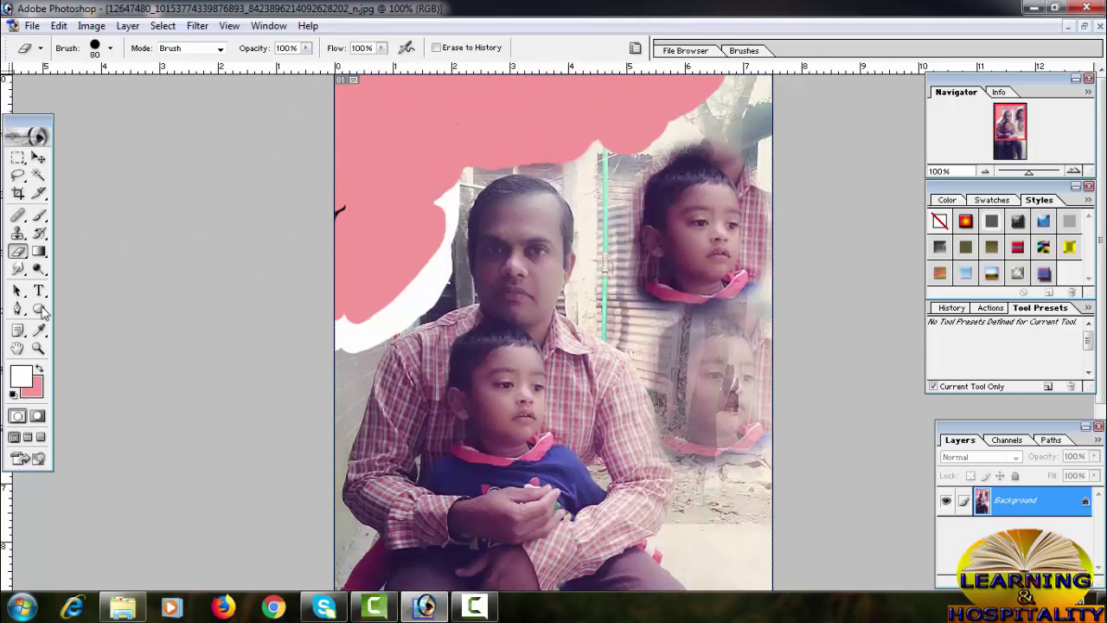
right_click(20, 253)
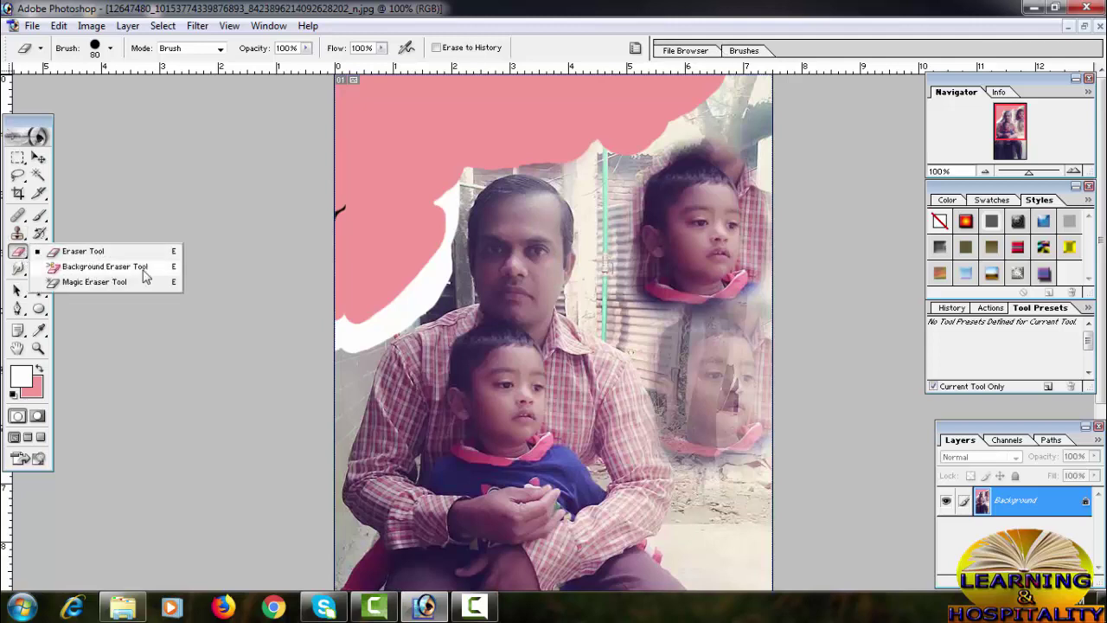
With a 94 px Background Eraser, erase the top-left and left background to transparency
left_click(122, 268)
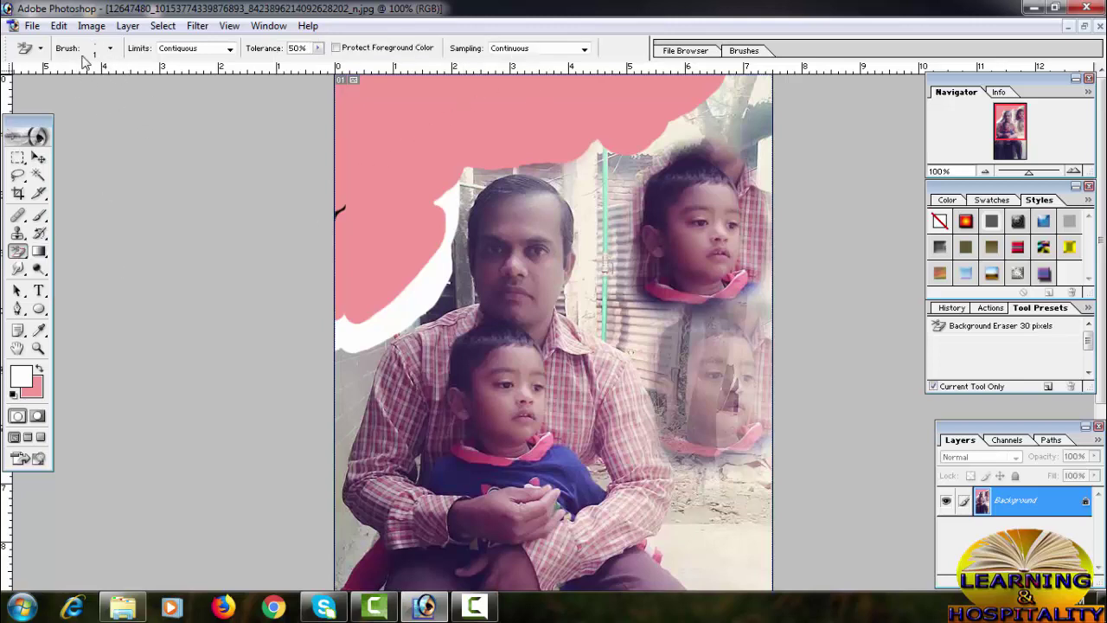
left_click(111, 50)
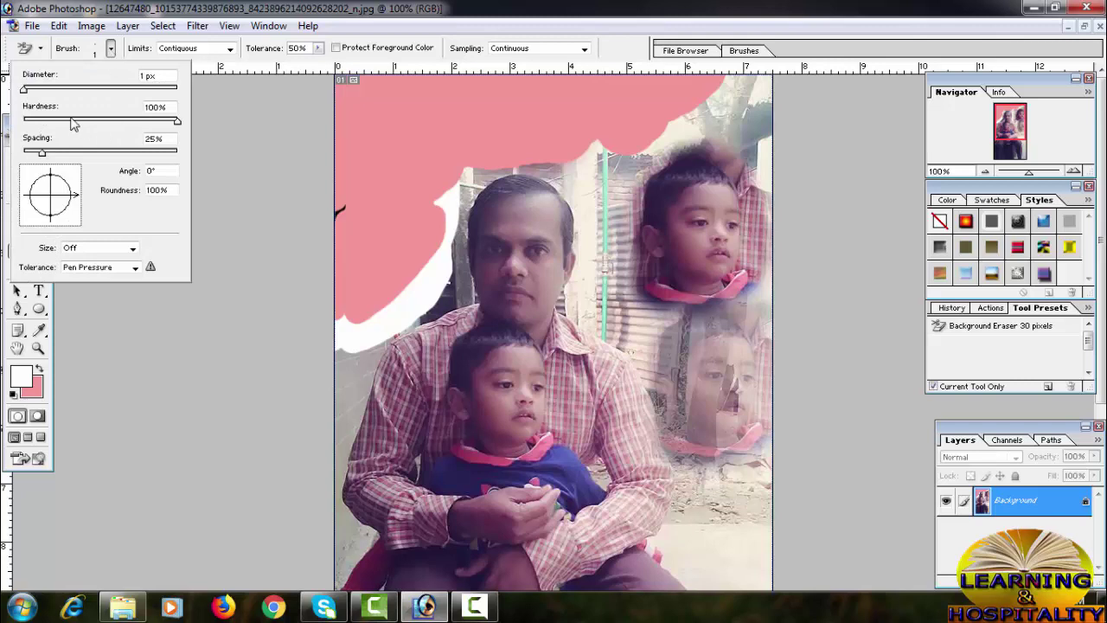
left_click_drag(24, 90, 94, 90)
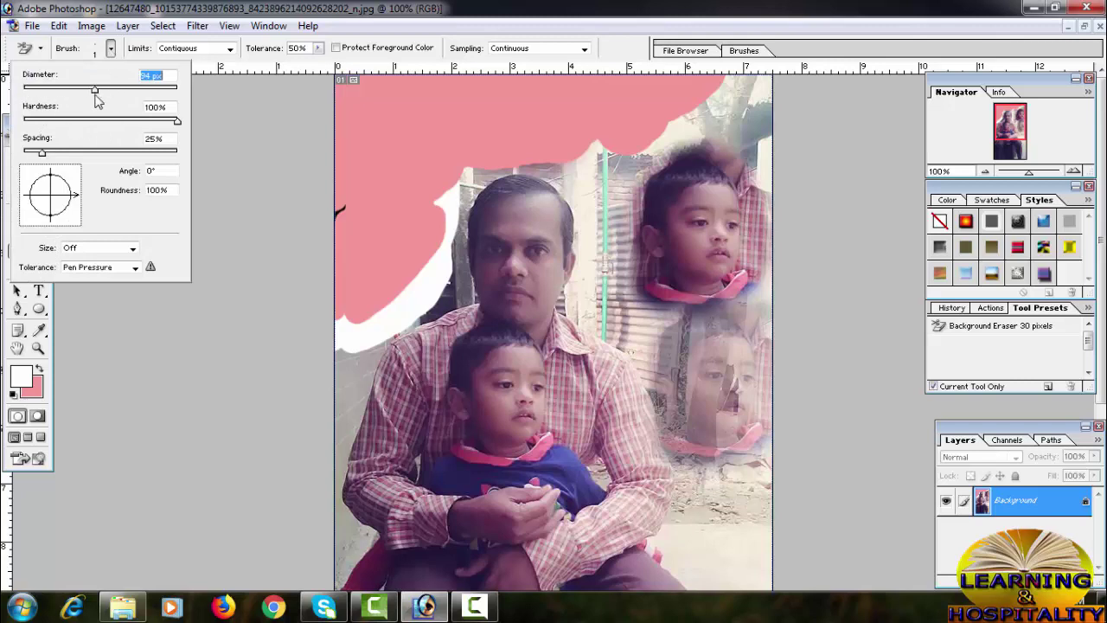
left_click(378, 117)
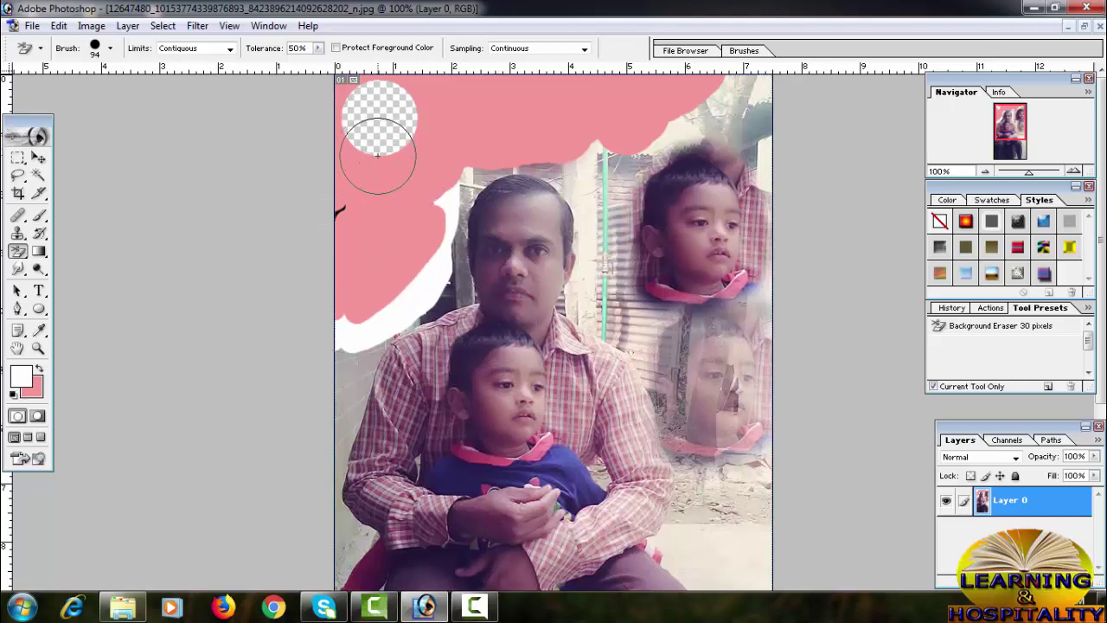
mouse_move(361, 151)
left_mouse_down()
mouse_move(326, 257)
mouse_move(346, 173)
mouse_move(370, 161)
mouse_move(390, 185)
mouse_move(360, 243)
mouse_move(501, 97)
mouse_move(388, 227)
mouse_move(425, 178)
mouse_move(385, 301)
mouse_move(346, 256)
mouse_move(354, 202)
mouse_move(383, 148)
mouse_move(365, 98)
mouse_move(329, 85)
mouse_move(477, 94)
left_mouse_up()
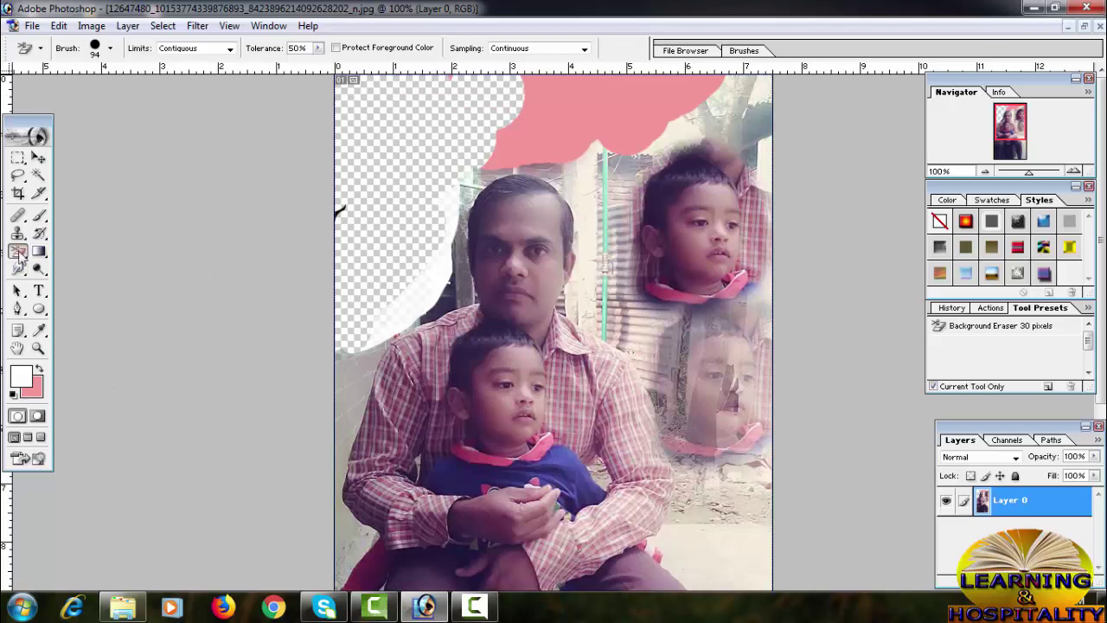
Reselect the Background Eraser and erase a round patch of the pink blob at the top
left_click_drag(19, 250, 56, 246)
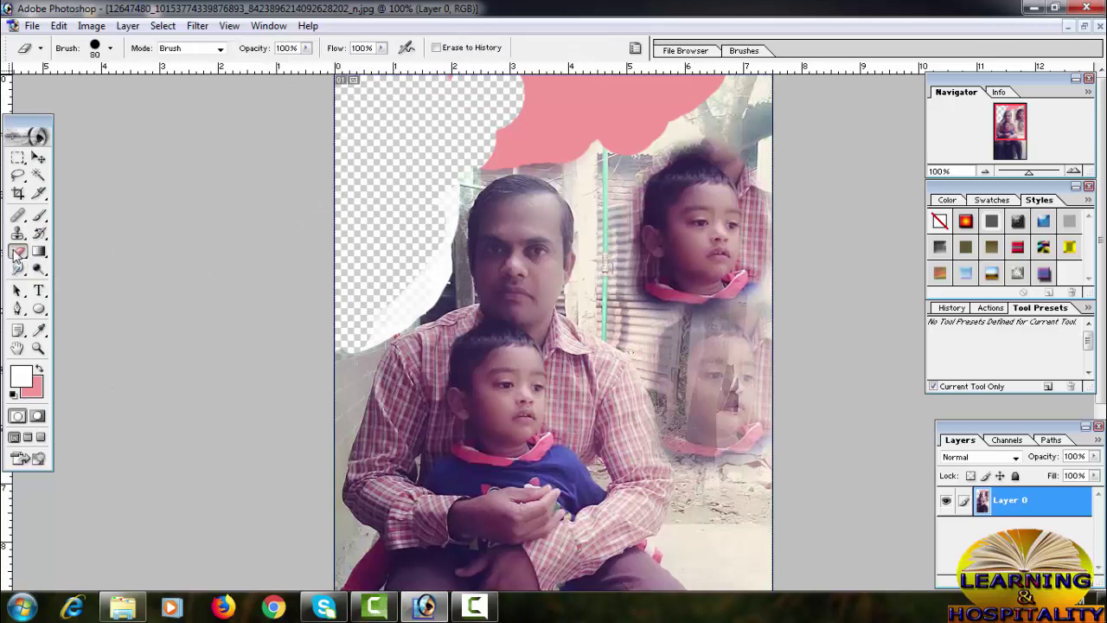
left_click_drag(19, 251, 93, 264)
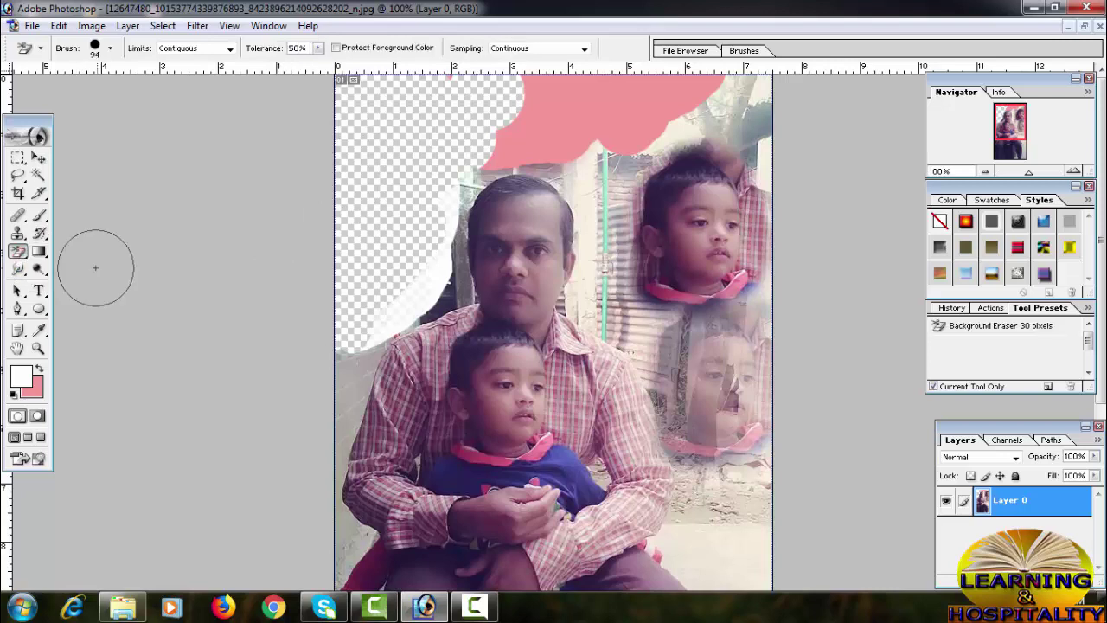
left_click(560, 119)
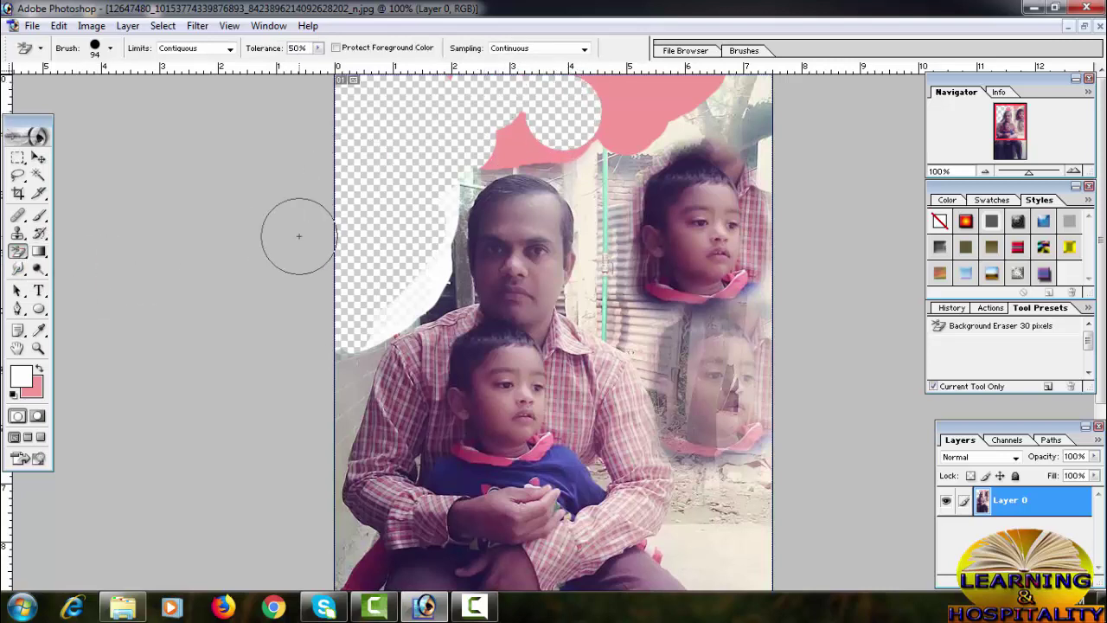
left_click_drag(17, 251, 98, 285)
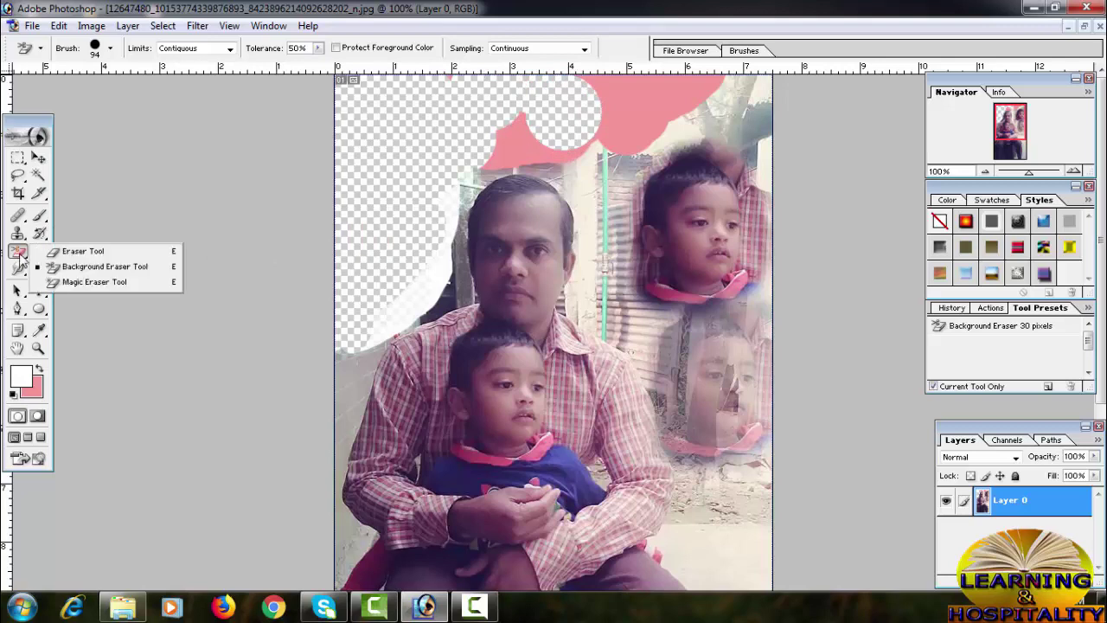
With the Magic Eraser, erase the green-pole background, the bottom-right ground and the top pink blob
left_click(111, 282)
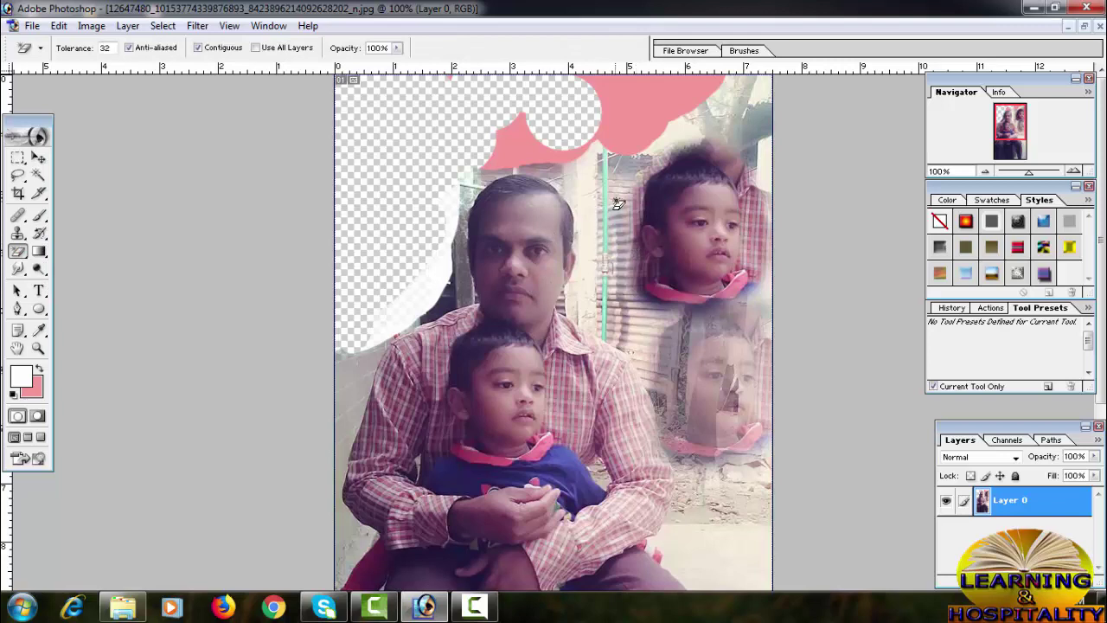
left_click(594, 182)
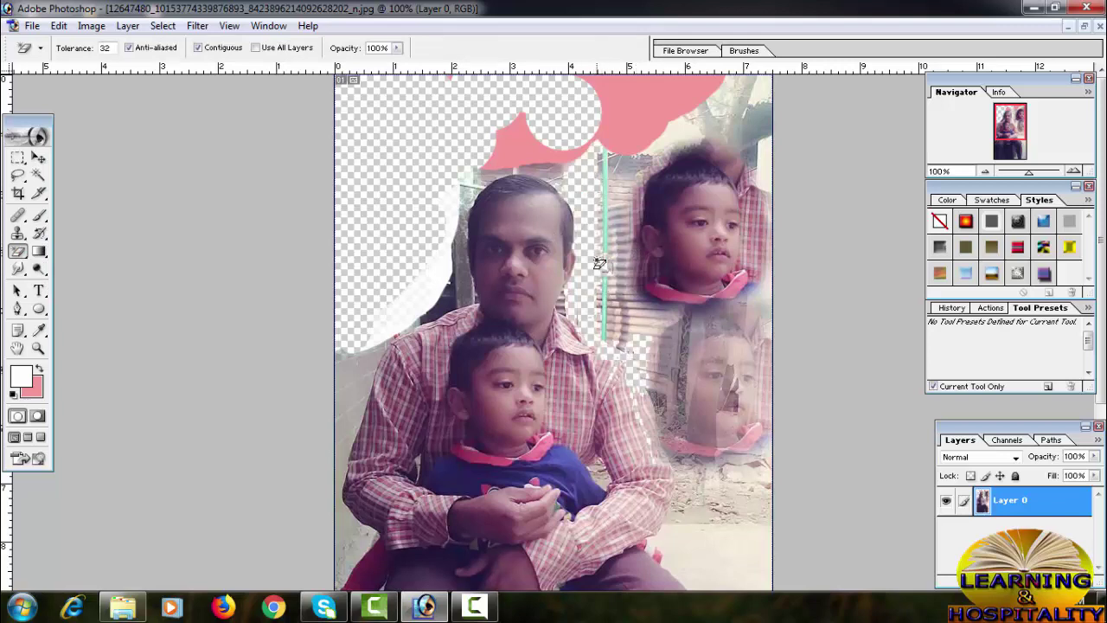
left_click(725, 562)
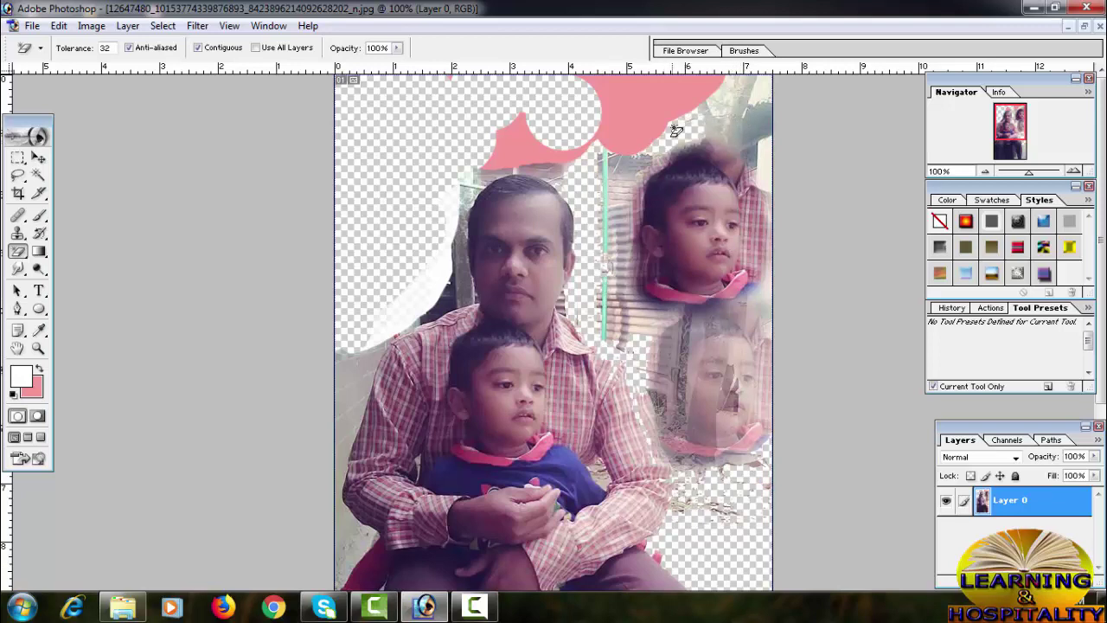
left_click(666, 98)
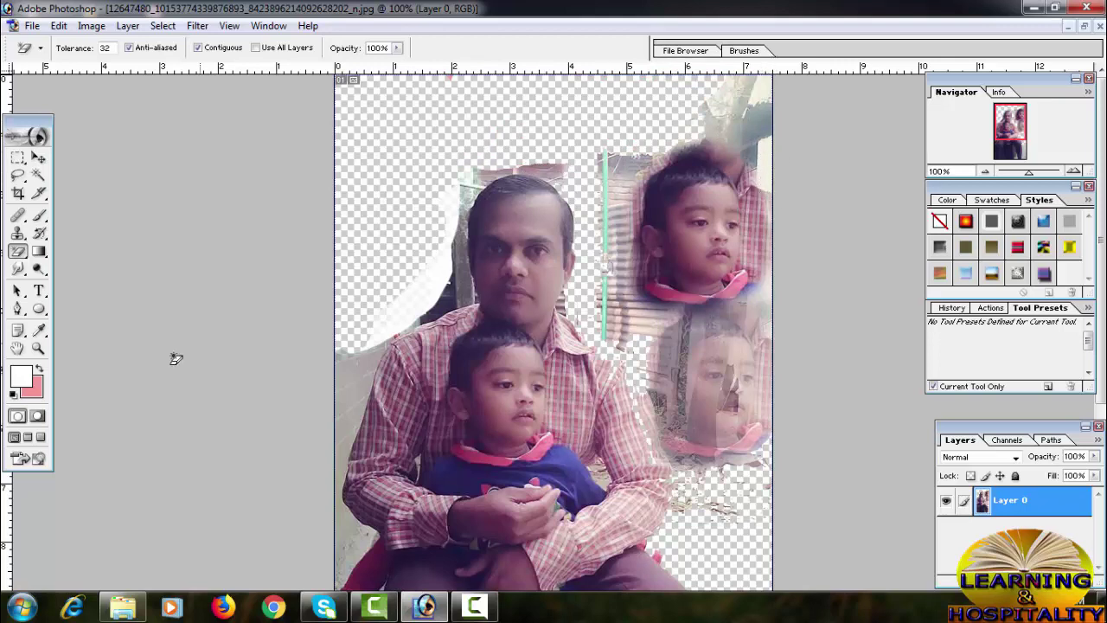
left_click(38, 348)
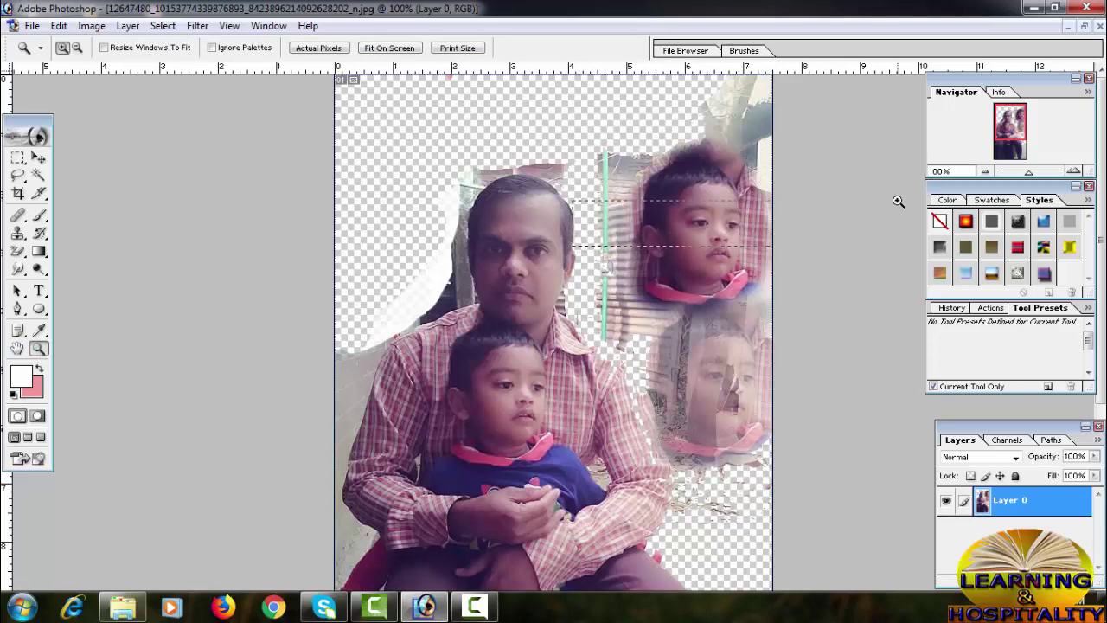
Magnify the top of the photo to 300%, nudge the view up, and hide the right-side palettes
key("ctrl+plus")
key("ctrl+plus")
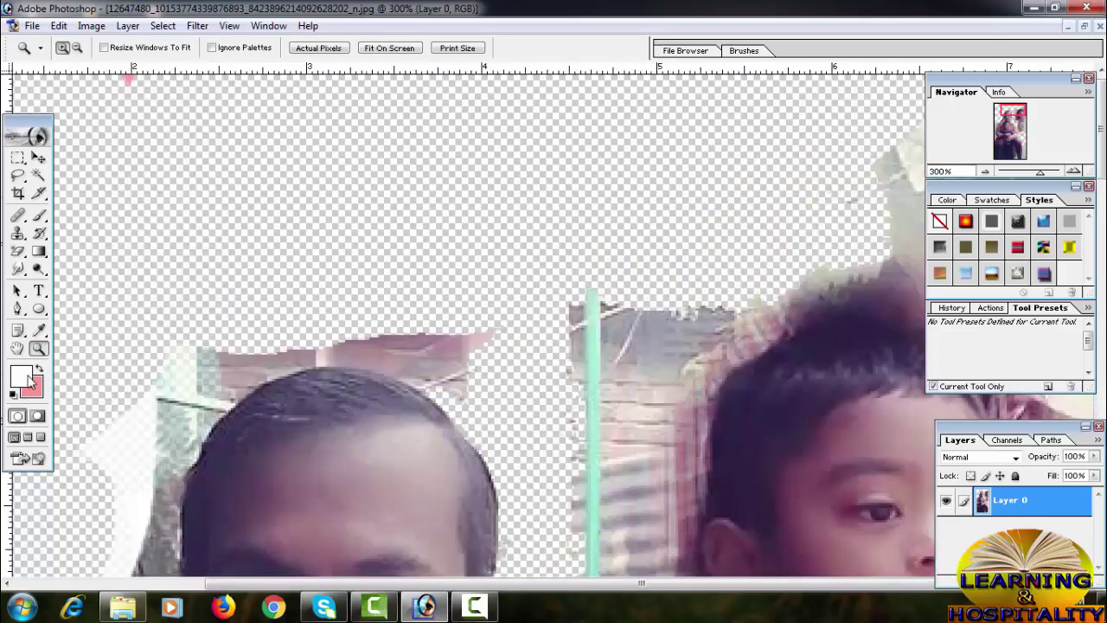
left_click(17, 347)
left_click_drag(692, 338, 566, 308)
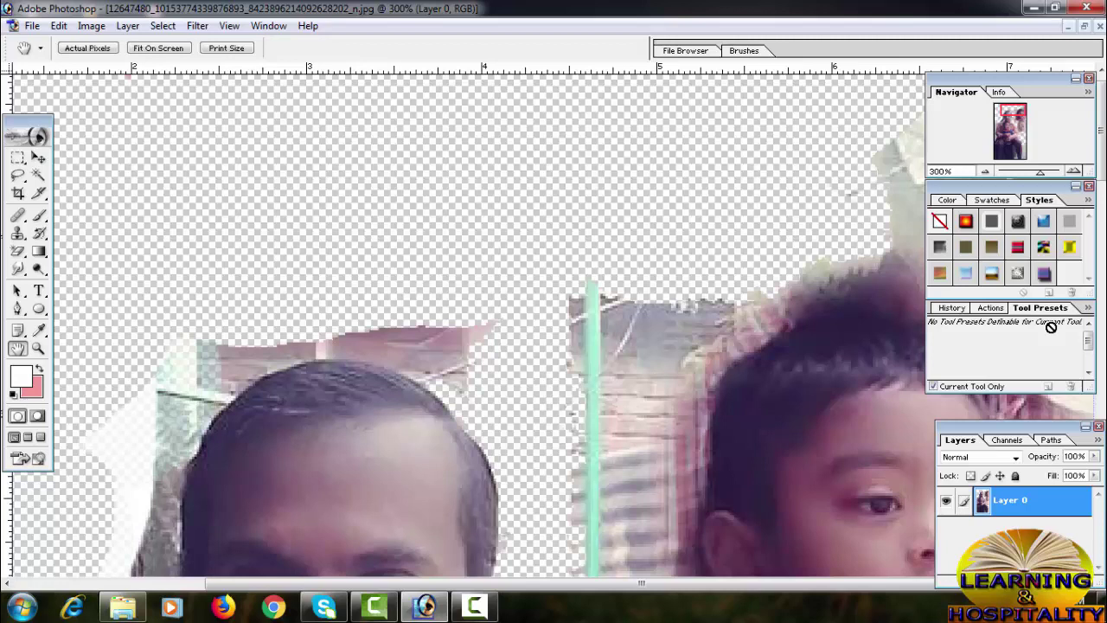
key("Tab")
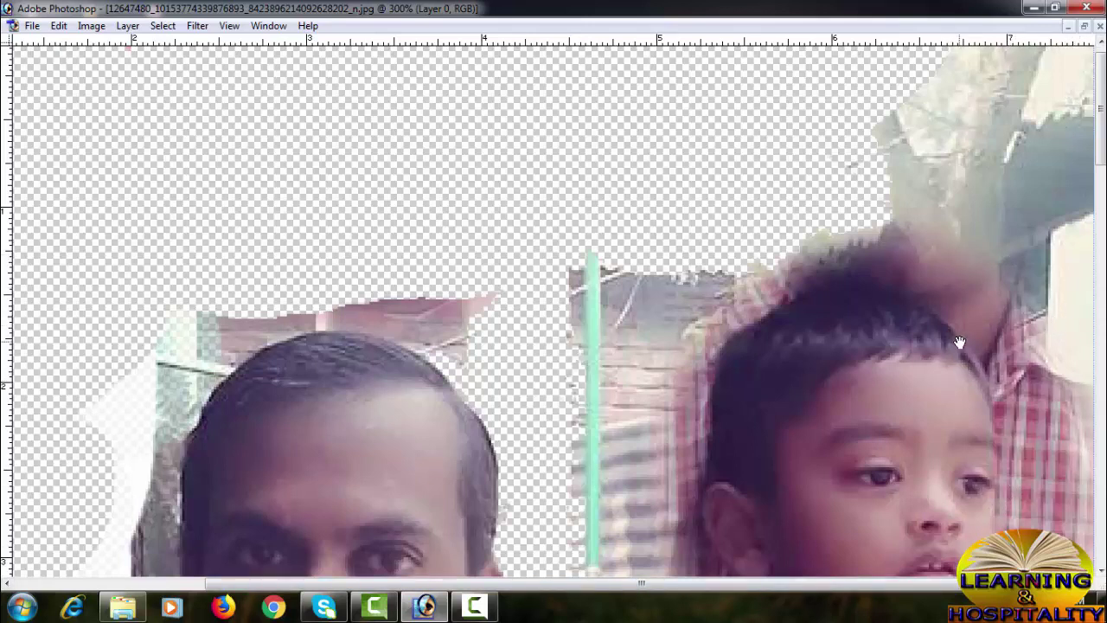
key("Tab")
key("Tab")
key("Tab")
key("Tab")
key("Tab")
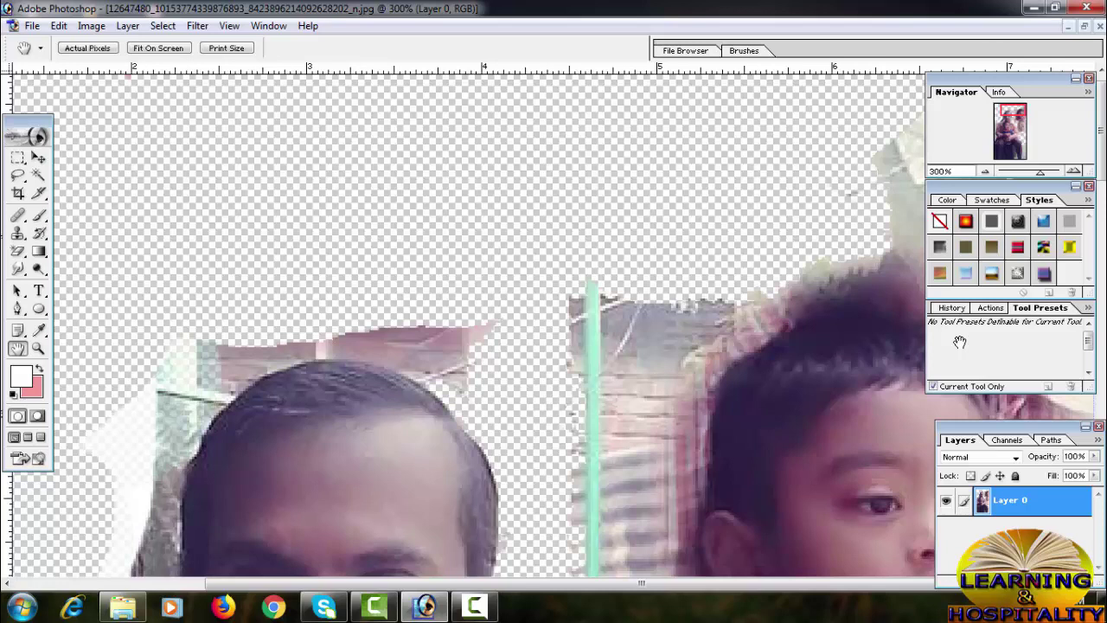
key("shift+Tab")
key("shift+Tab")
key("shift+Tab")
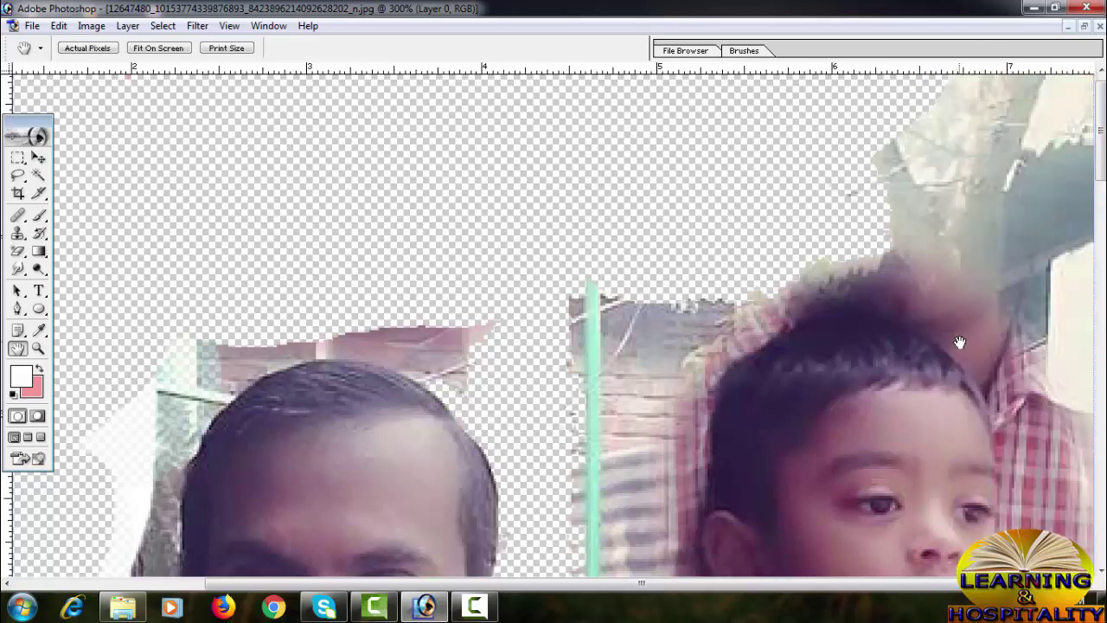
left_click(17, 251)
Magic-erase the light patches at the right edge and top right, and the green pole
left_click(19, 253)
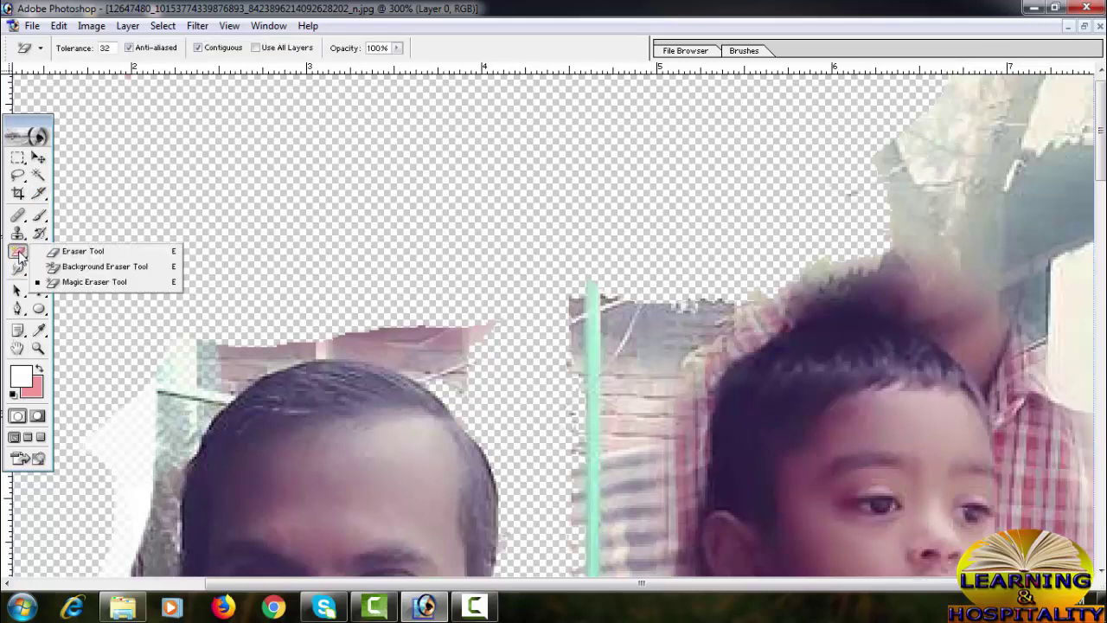
left_click(118, 283)
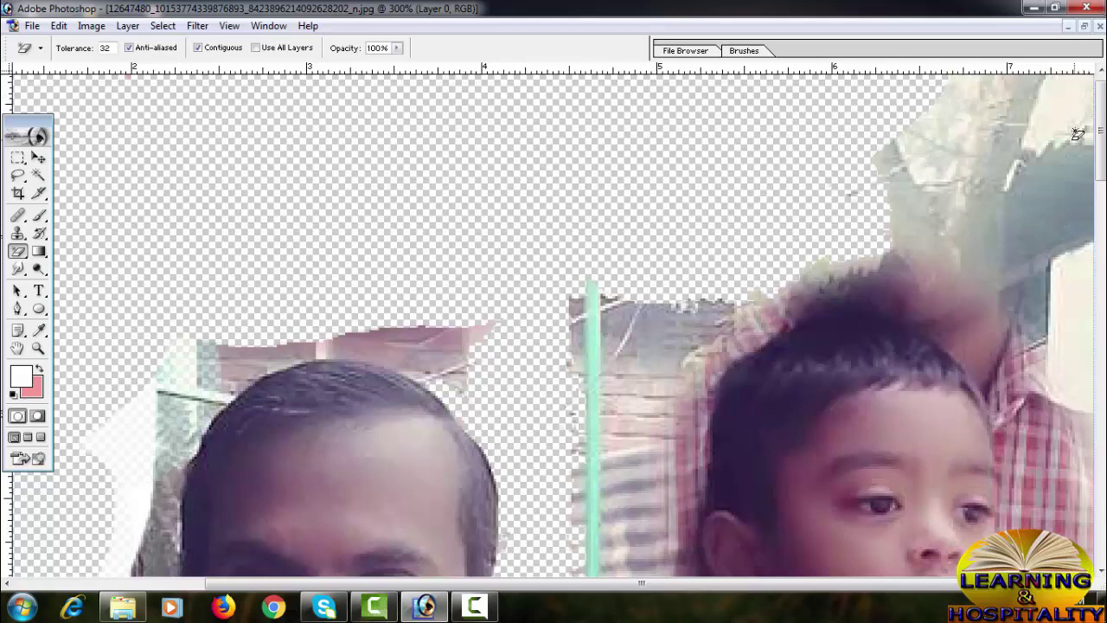
left_click(1080, 332)
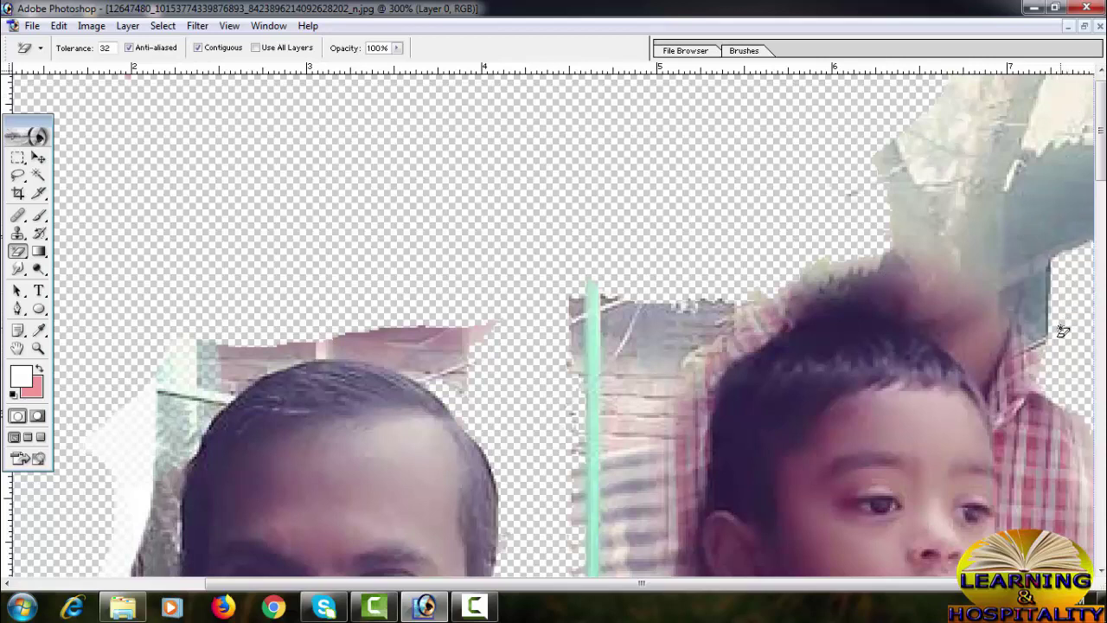
left_click(1080, 110)
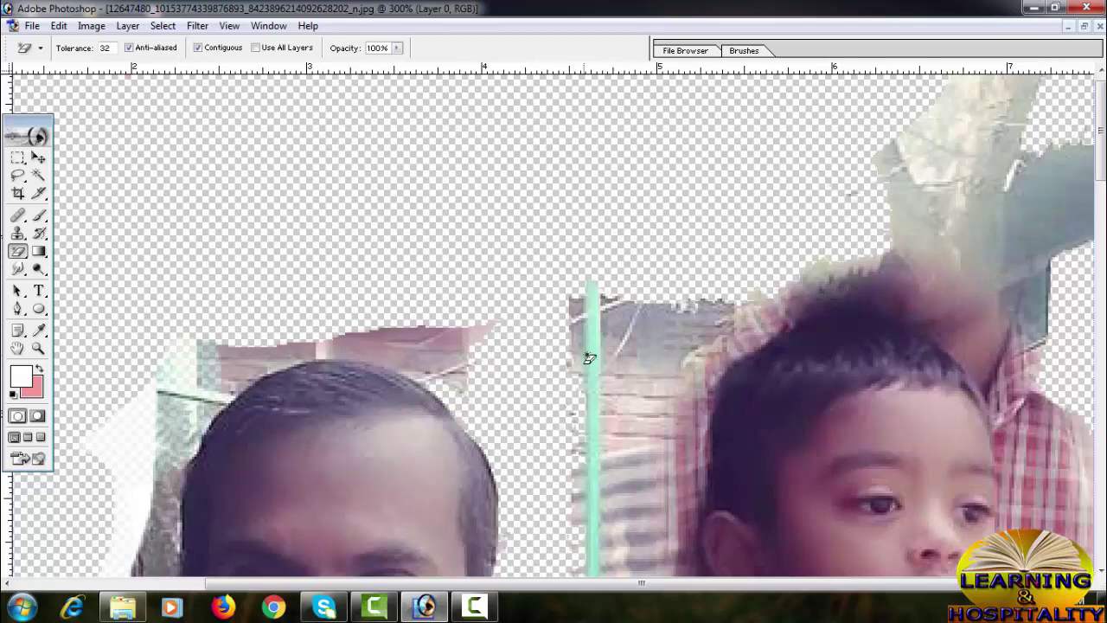
left_click(592, 351)
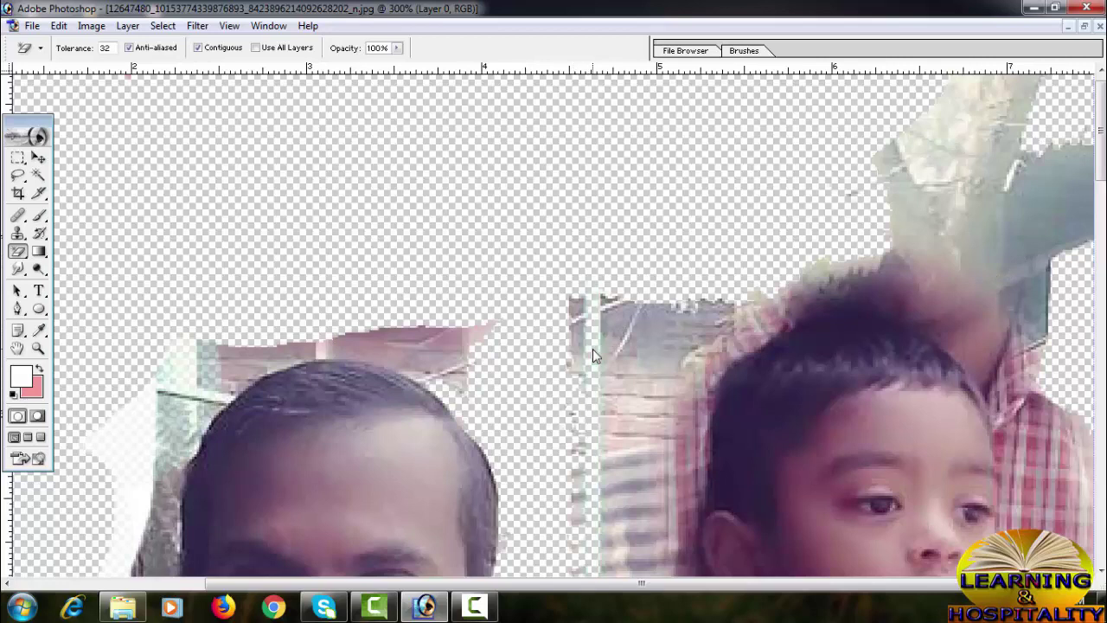
left_click(474, 607)
left_click(474, 607)
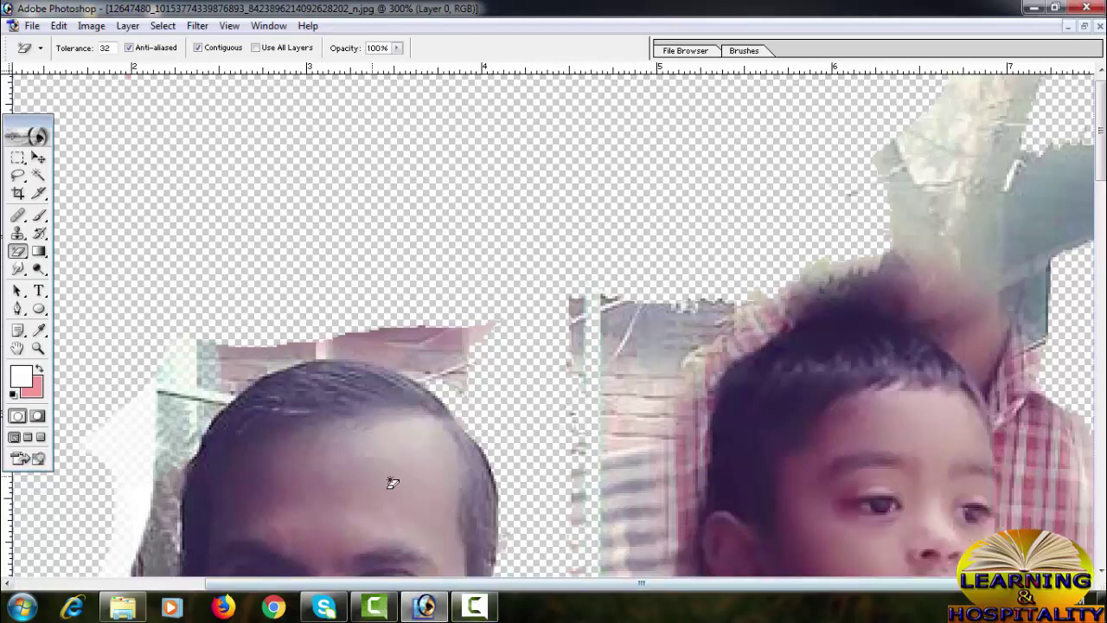
Re-maximize the document window and return the view to 100% showing the whole photo
left_click(18, 233)
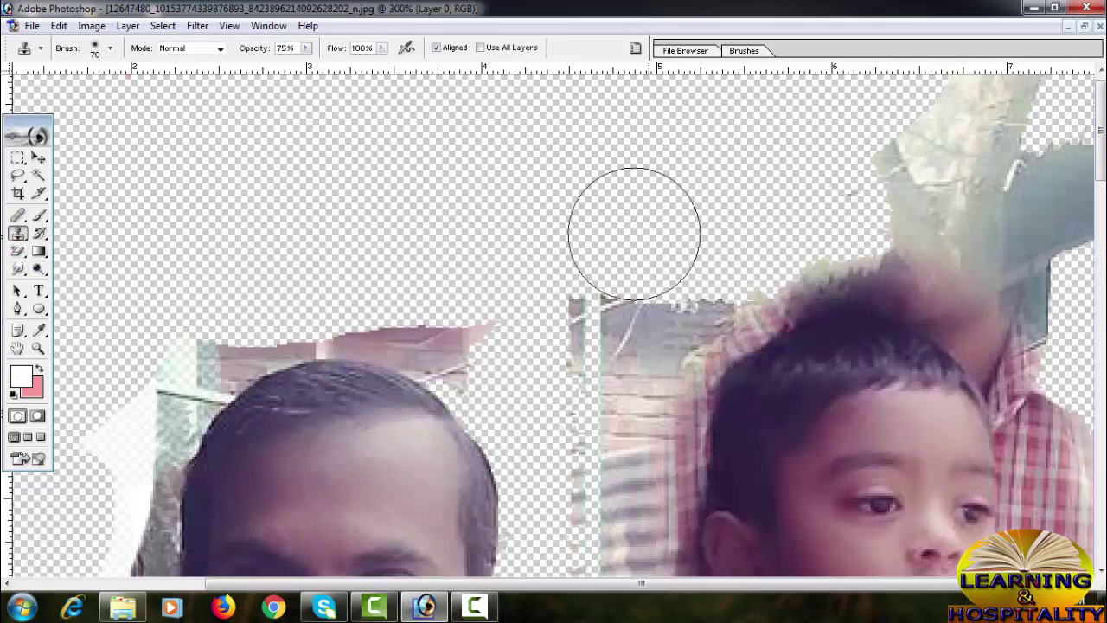
left_click(1085, 27)
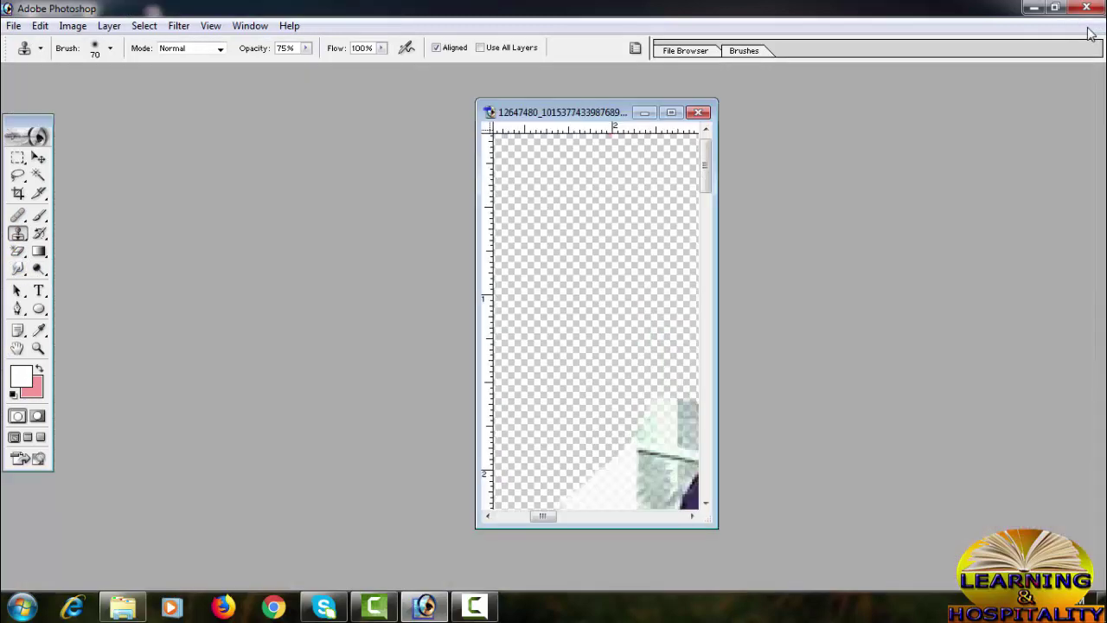
left_click(673, 113)
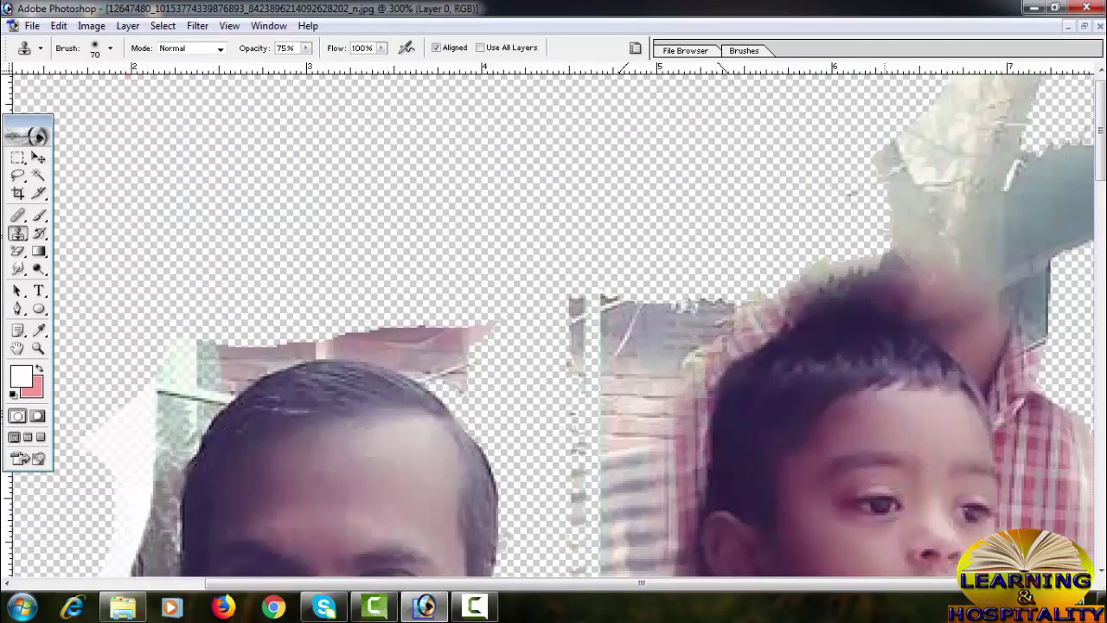
key("ctrl+minus")
key("ctrl+minus")
key("ctrl+minus")
key("ctrl+plus")
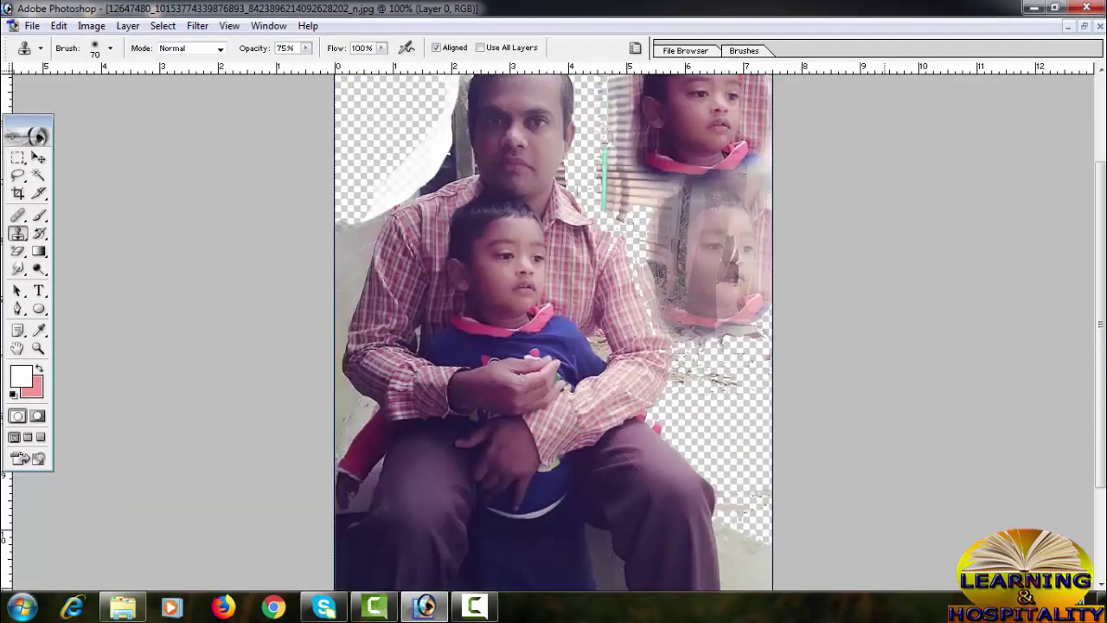